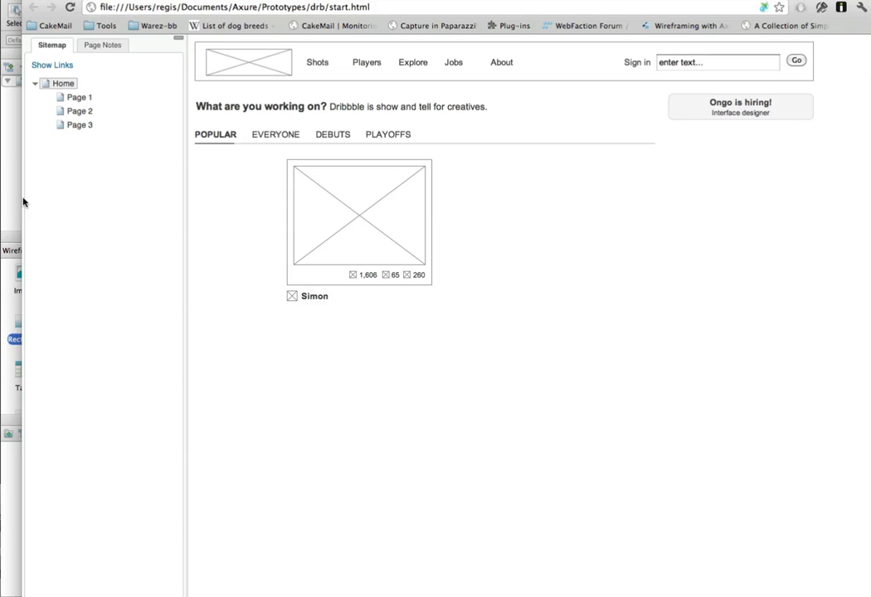
Open the DP Thumbnail panel's Unactive state and show the Interactions tab in Widget Properties
left_click(19, 216)
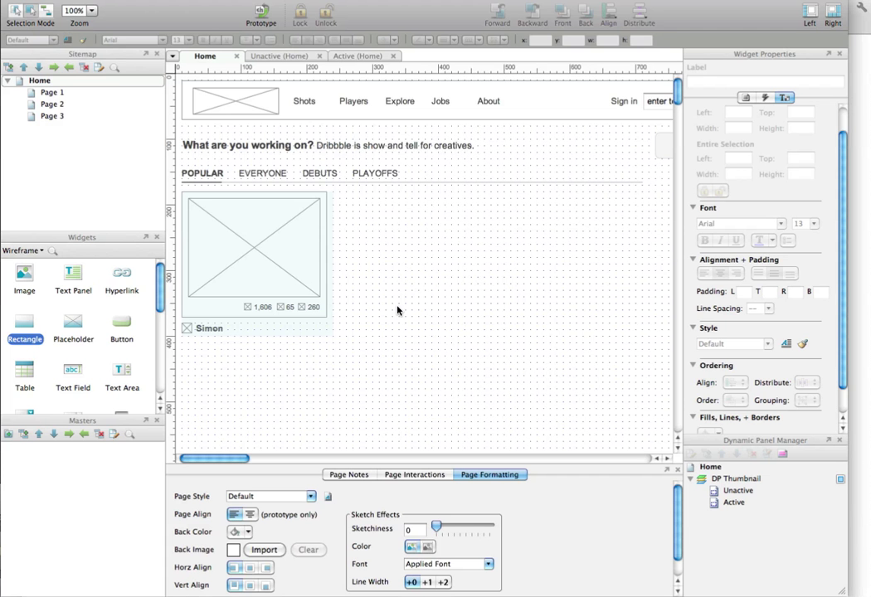
left_click(279, 56)
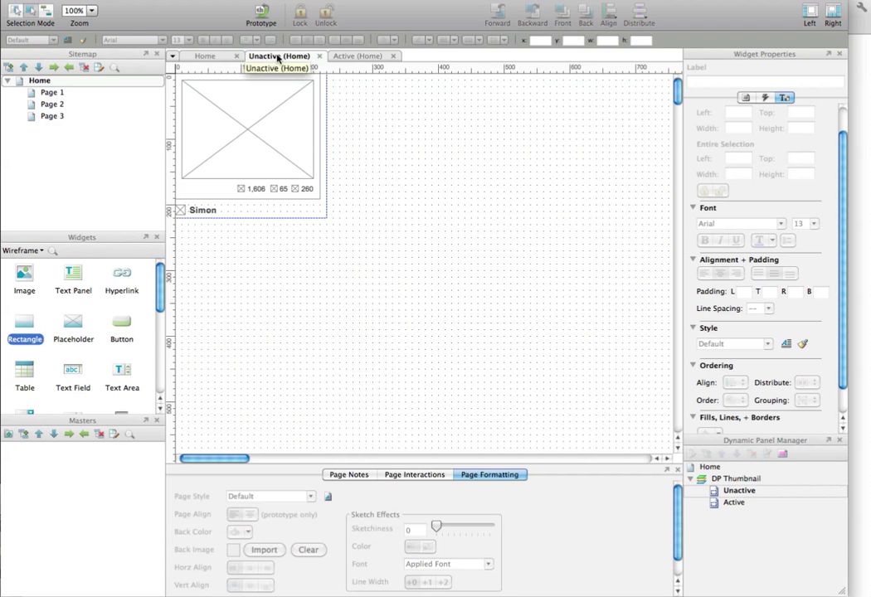
left_click(765, 99)
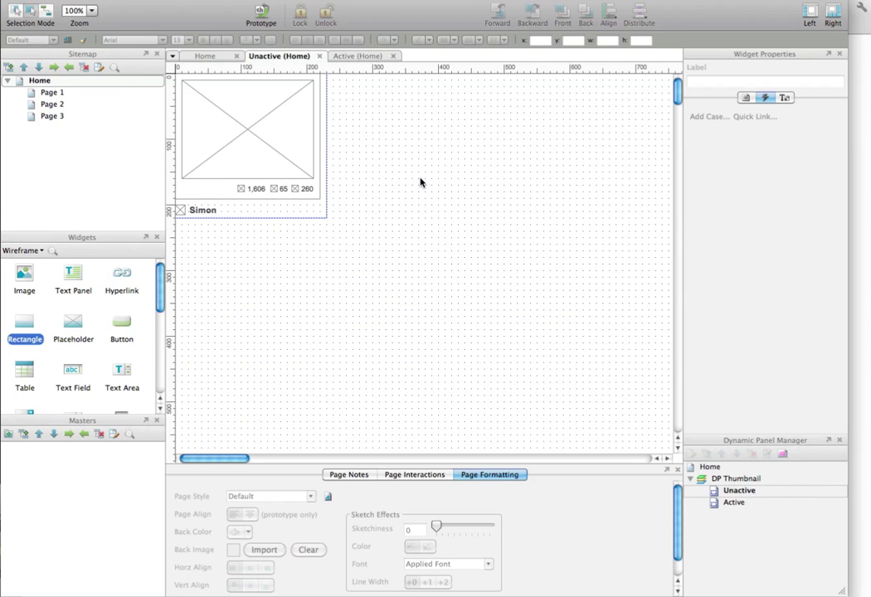
left_click(301, 164)
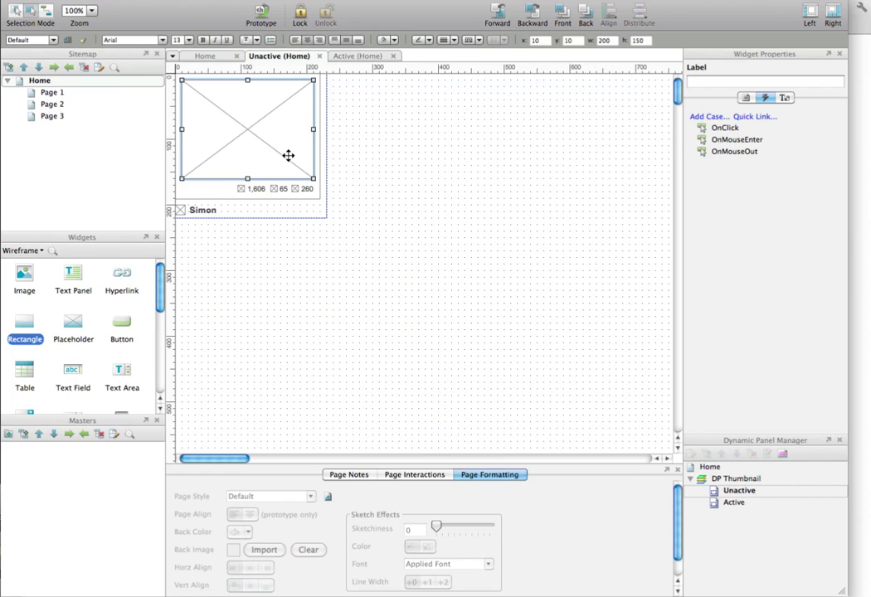
left_click(342, 157)
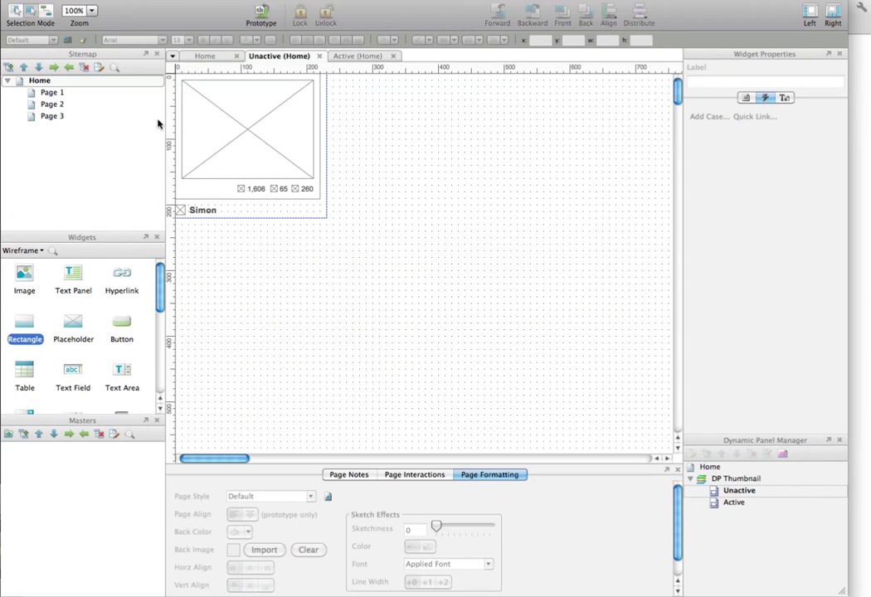
Place an image map region at 0,0 sized 230×220 over the Unactive thumbnail
scroll(60, 336, "down", 5)
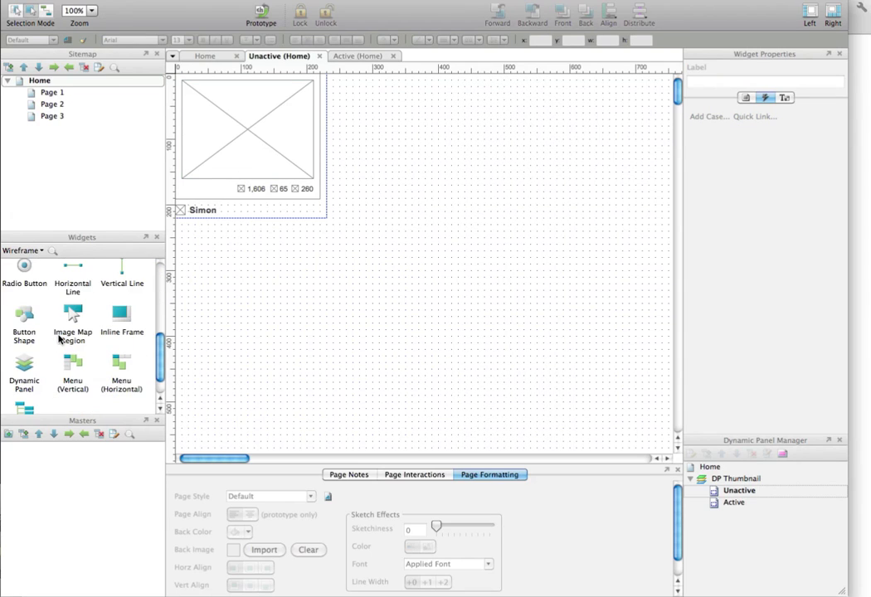
left_click_drag(72, 316, 275, 284)
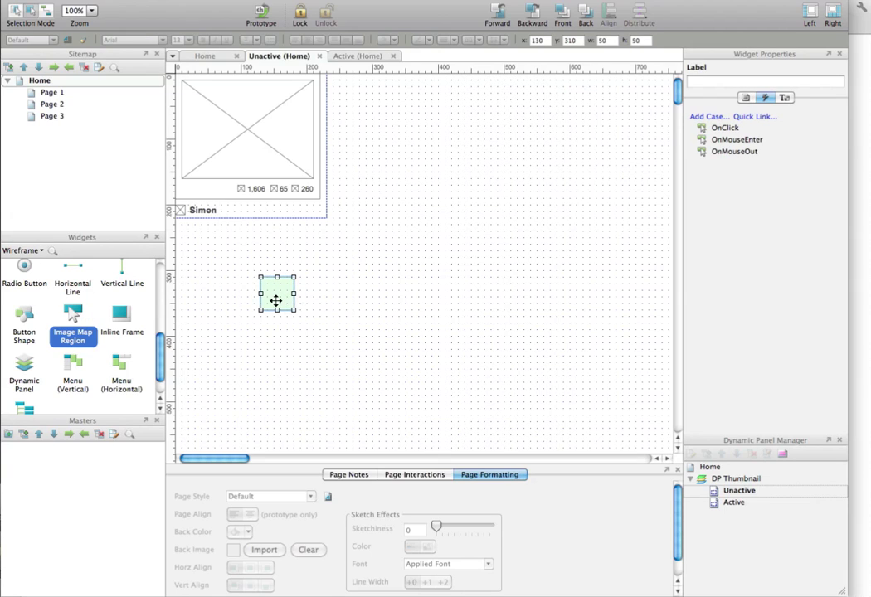
left_click_drag(276, 300, 328, 217)
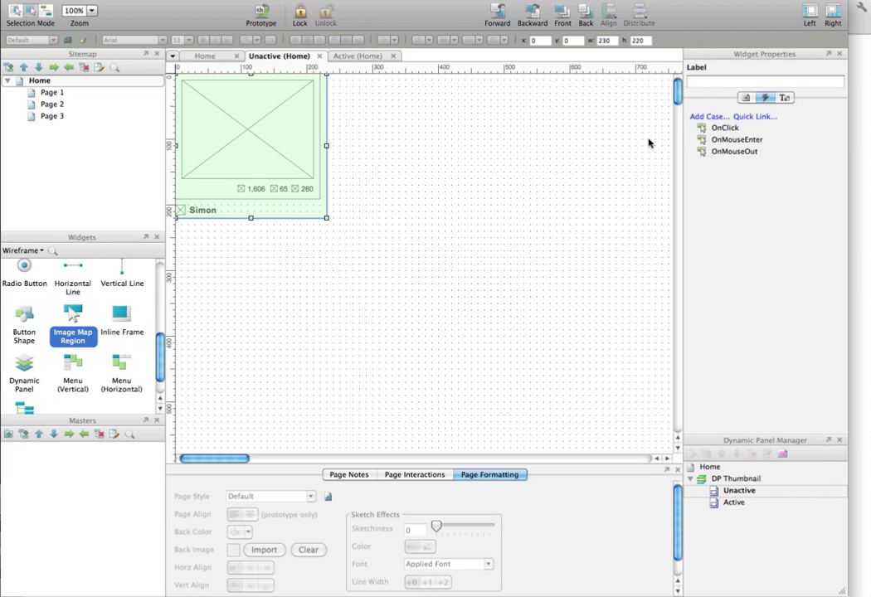
Add an OnMouseEnter case with a Set Panel State action targeting DP Thumbnail
double_click(735, 140)
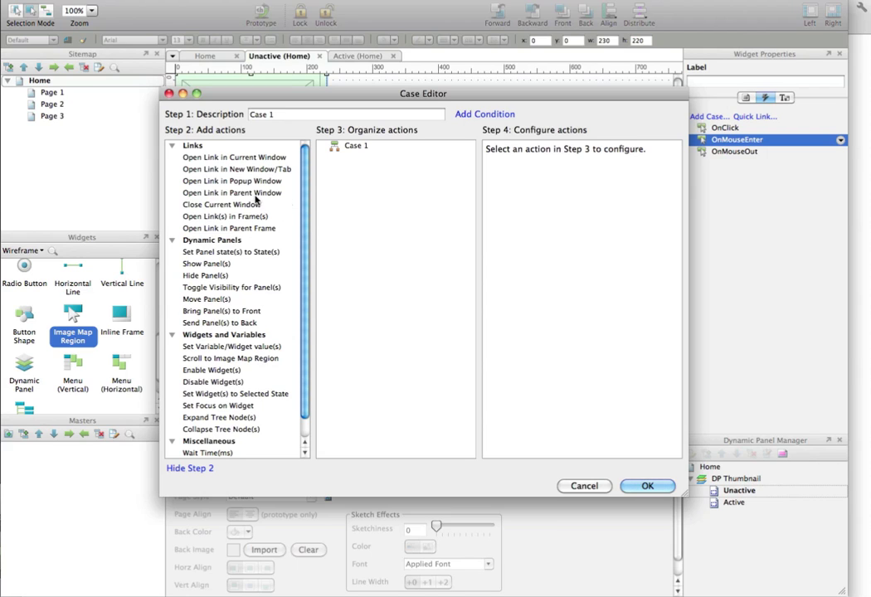
scroll(244, 336, "down", 1)
scroll(235, 182, "up", 1)
left_click(230, 253)
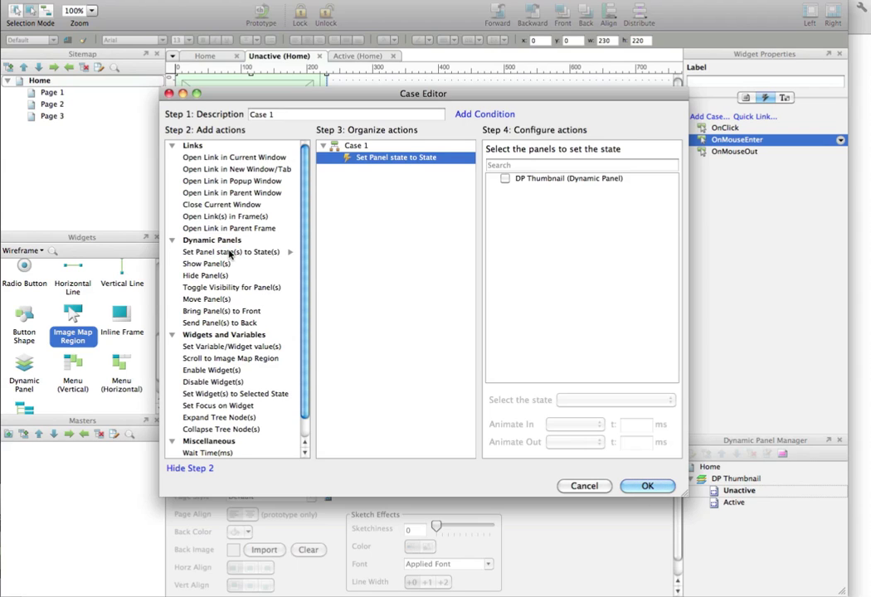
mouse_move(449, 164)
left_click(504, 179)
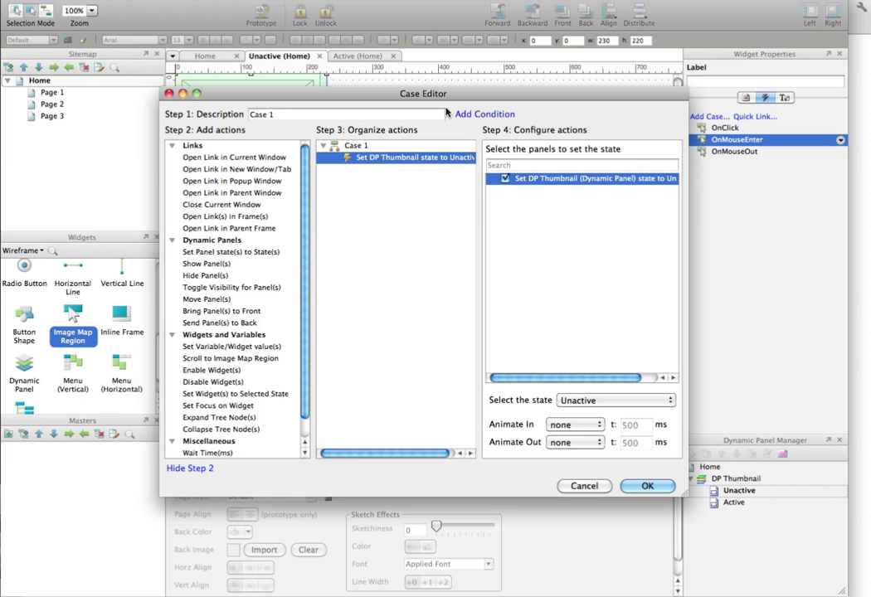
Choose the Active state for DP Thumbnail, confirm the case, and generate the prototype
left_click(573, 399)
left_click(567, 420)
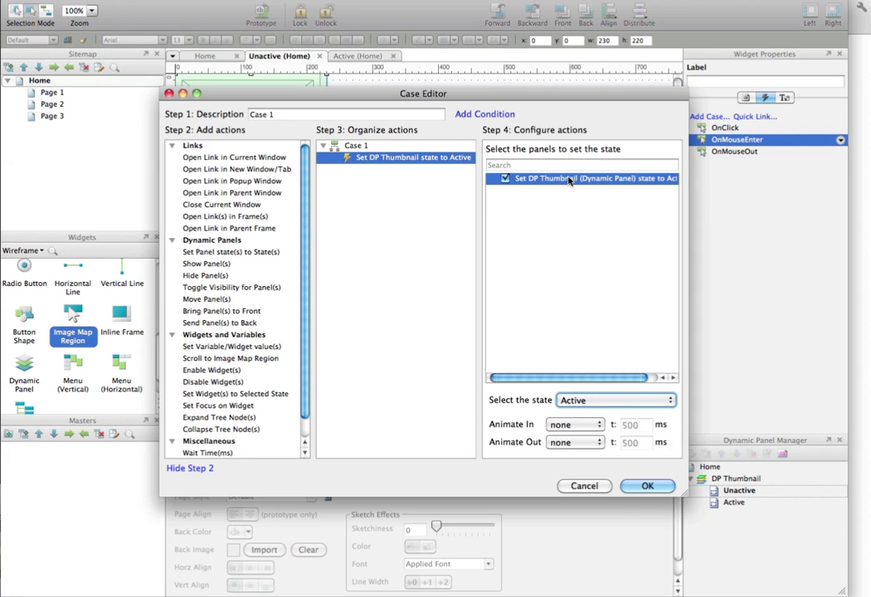
left_click(654, 489)
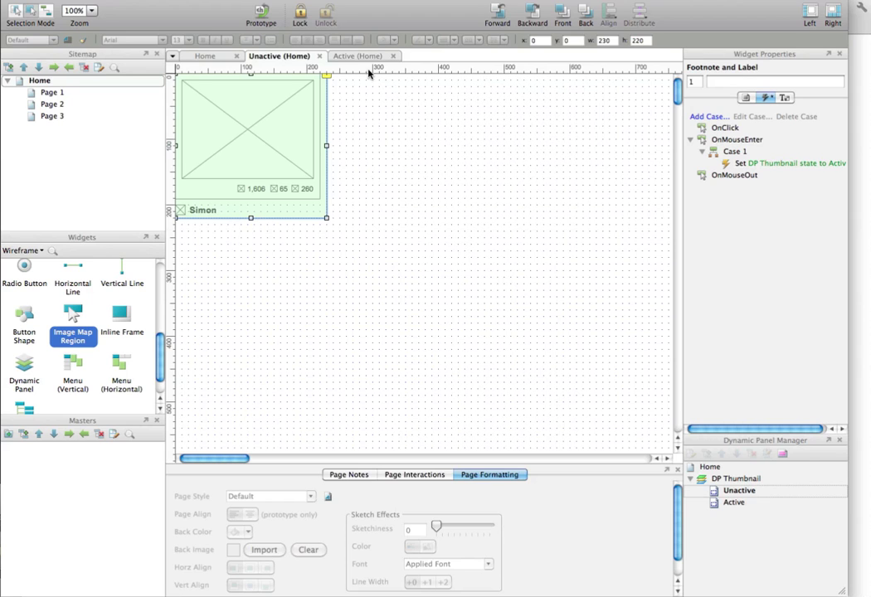
left_click(251, 12)
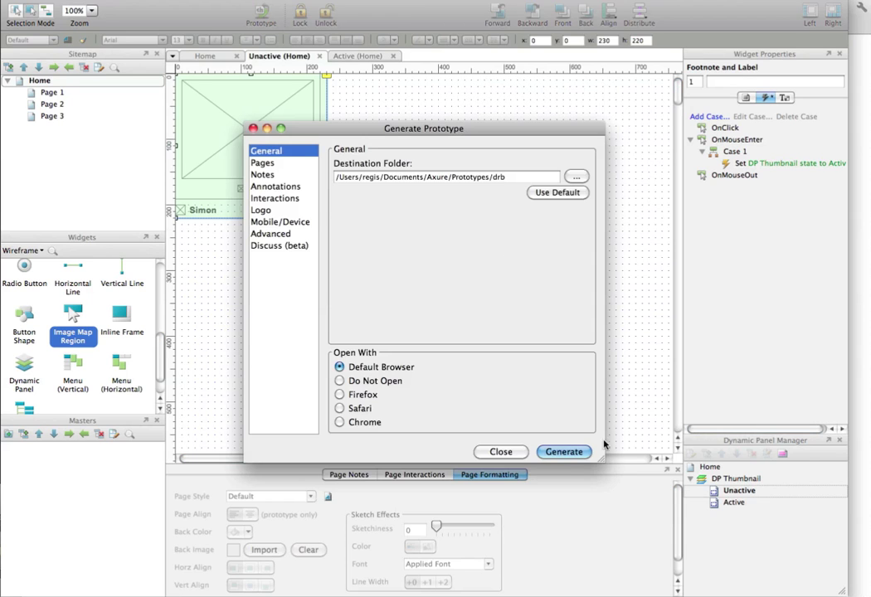
left_click(567, 450)
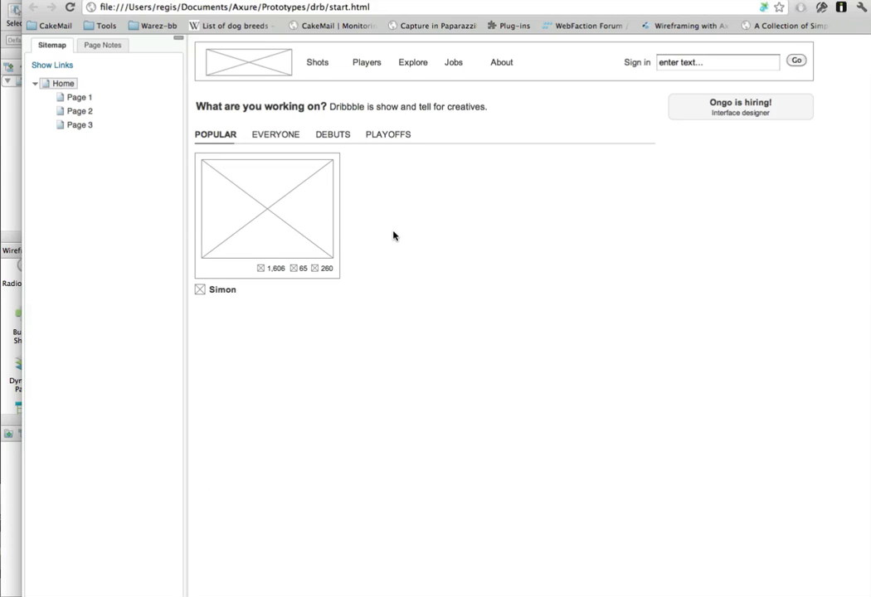
Hover the thumbnail in Chrome to confirm the Ace of spades overlay, date and PRO badge appear
mouse_move(337, 194)
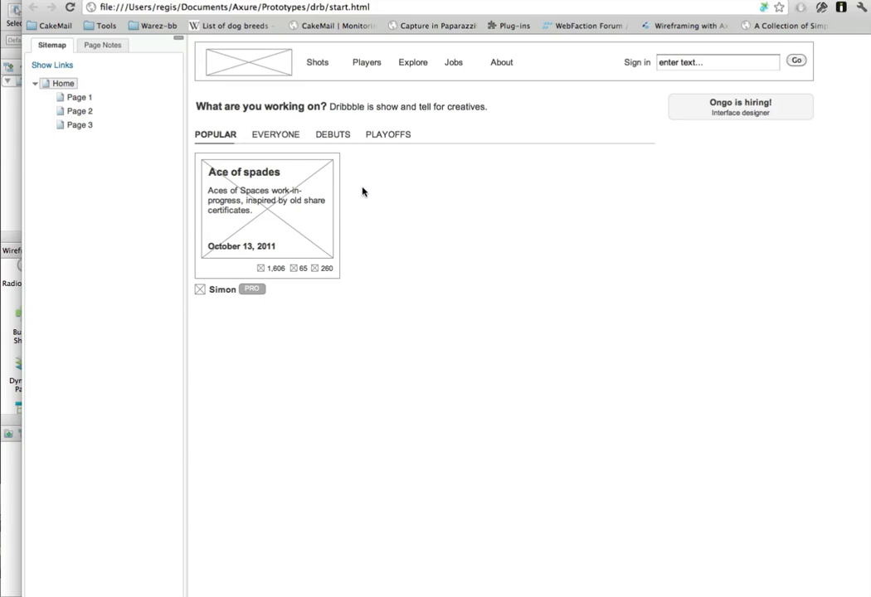
In the Active state, cover the thumbnail with a full-size image map region
left_click(9, 199)
left_click(342, 57)
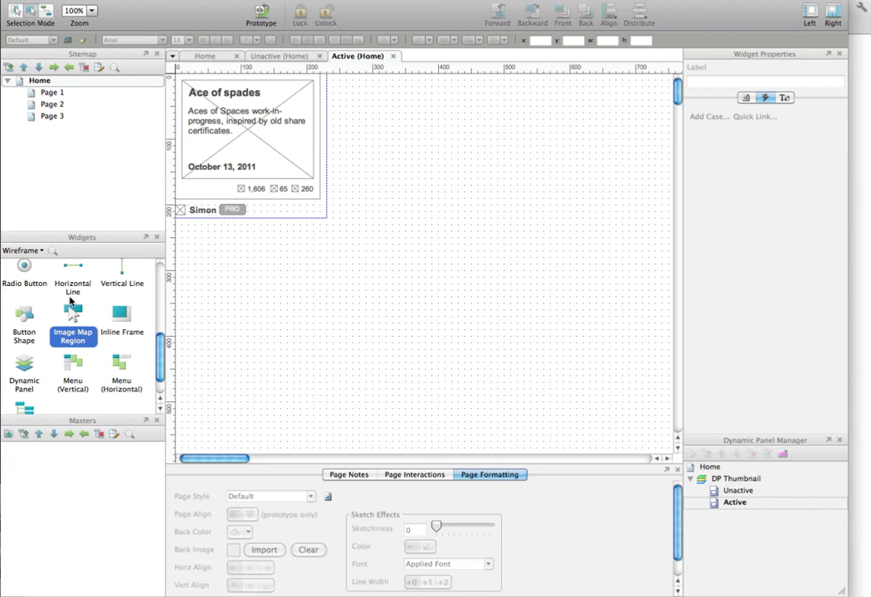
left_click_drag(73, 313, 326, 217)
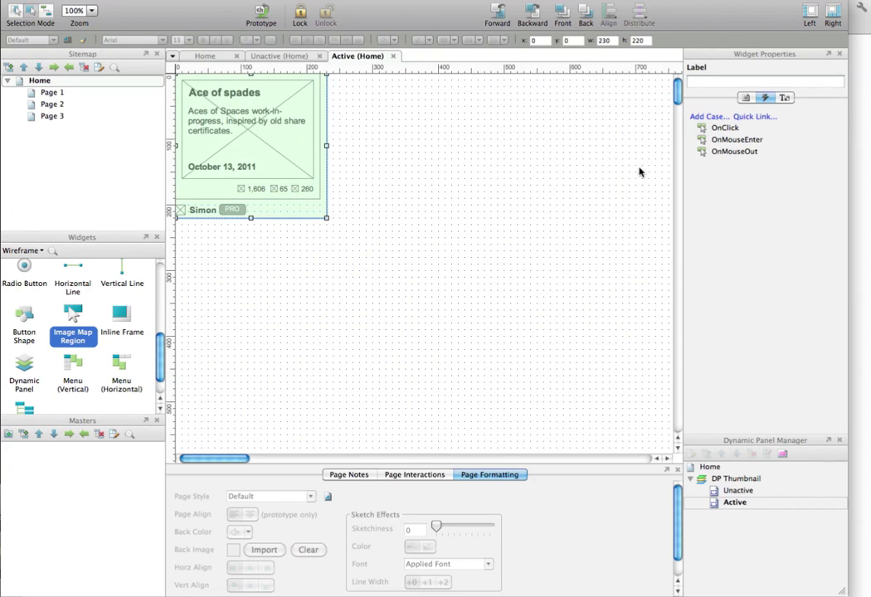
Add an OnMouseOut case setting DP Thumbnail to its Unactive state
double_click(730, 153)
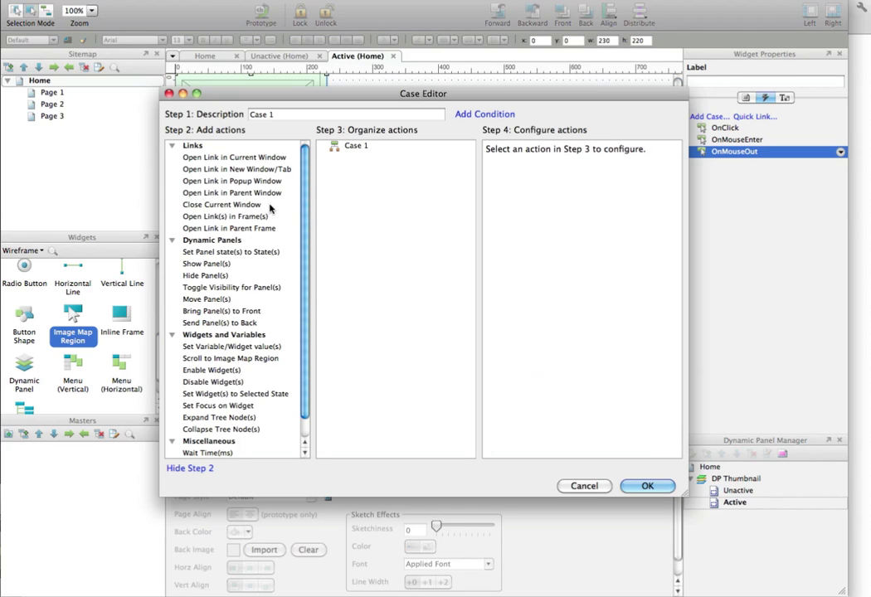
left_click(233, 253)
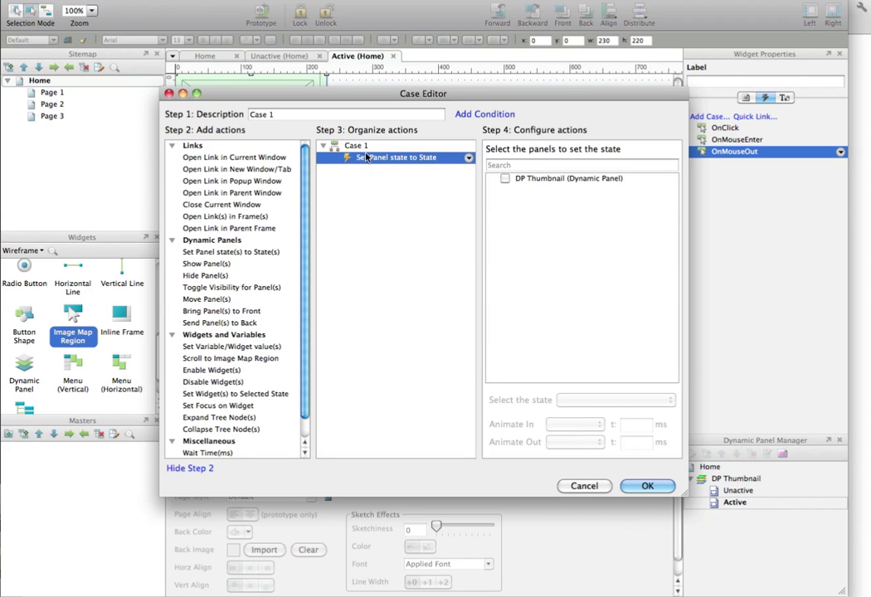
left_click(504, 179)
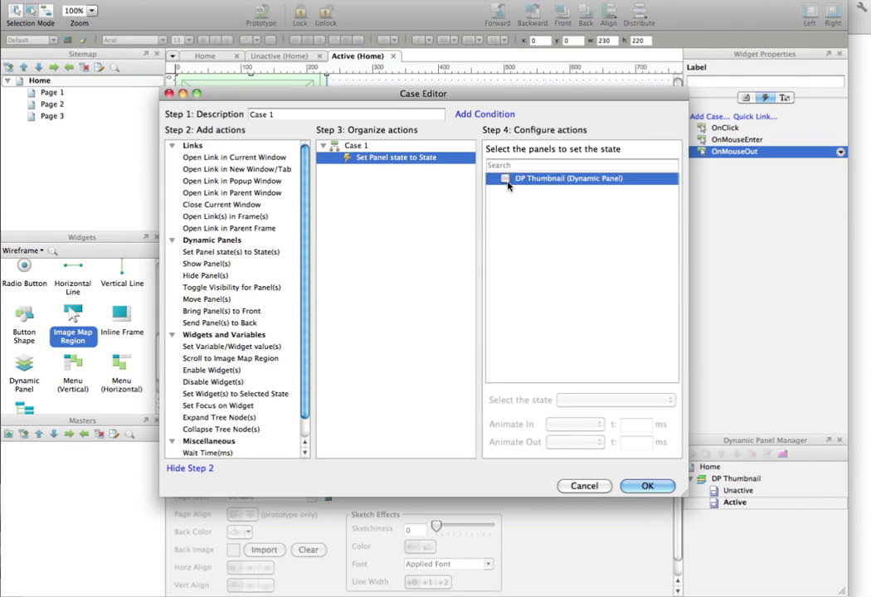
left_click(555, 400)
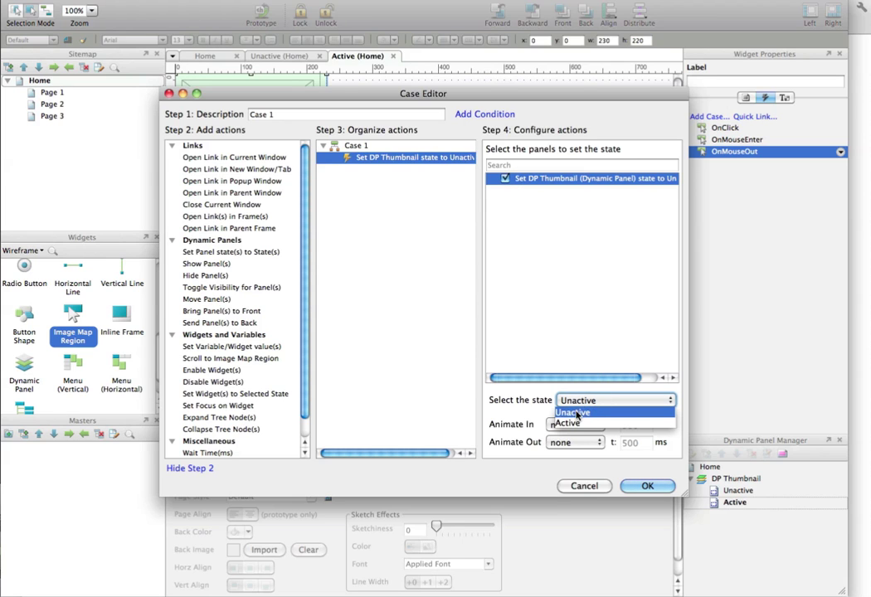
left_click(574, 417)
left_click(648, 486)
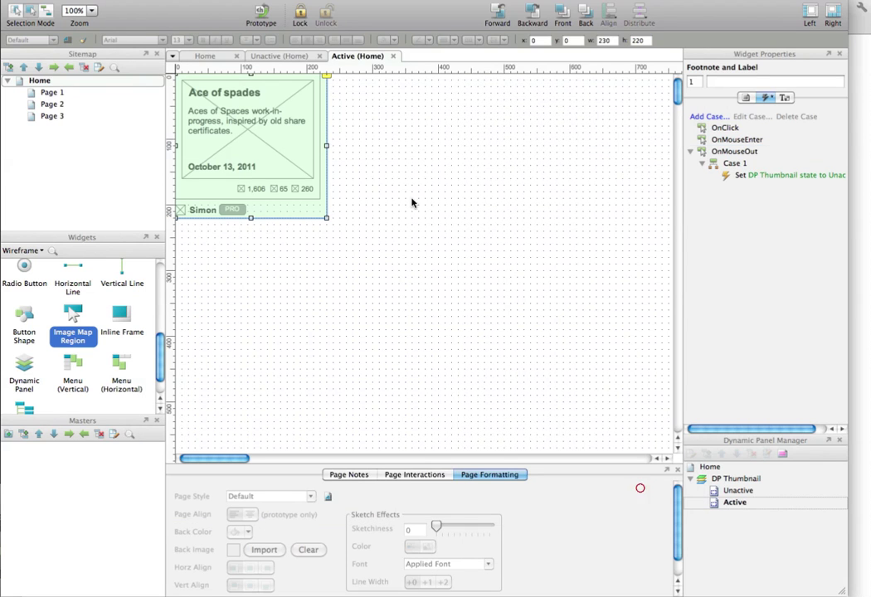
Regenerate the prototype, check the thumbnail reverts after hovering in Chrome, then return to Axure
left_click(259, 16)
key("Return")
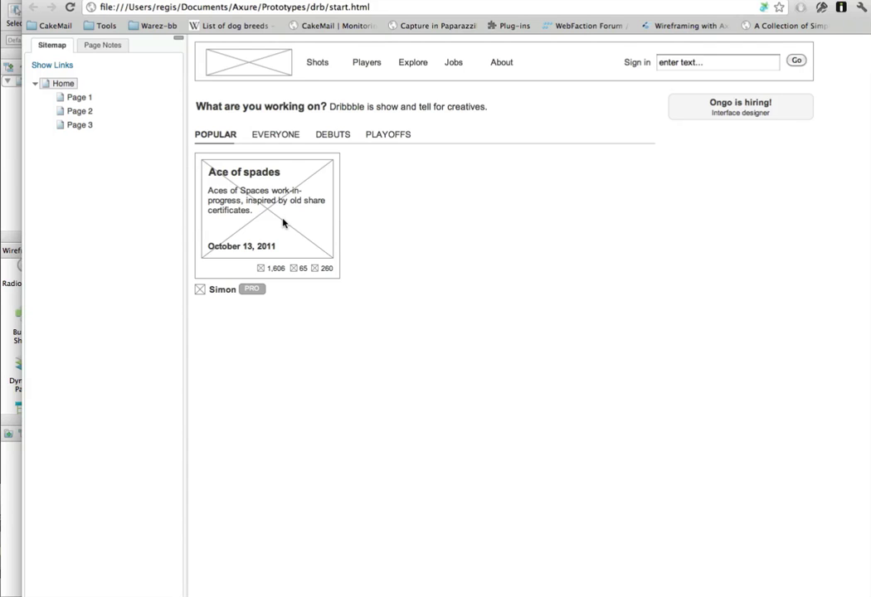
left_click(19, 183)
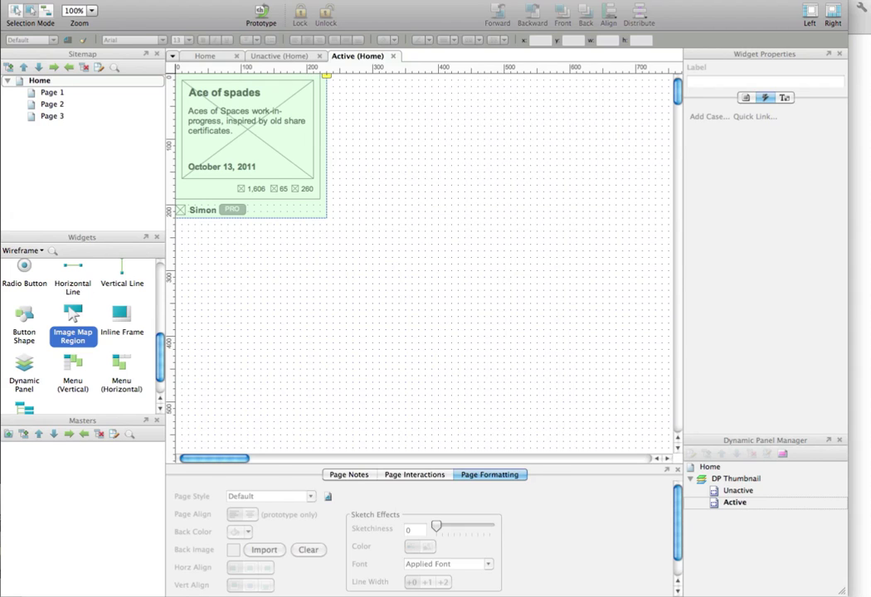
Return from the Dribbble page to Axure and select DP Thumbnail on the Active tab
key("super+Tab")
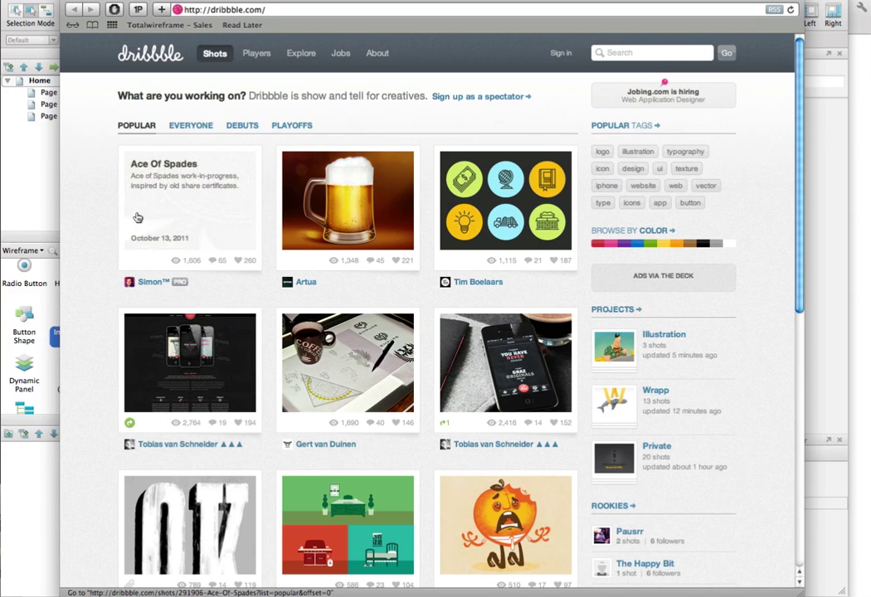
left_click(24, 204)
left_click(401, 235)
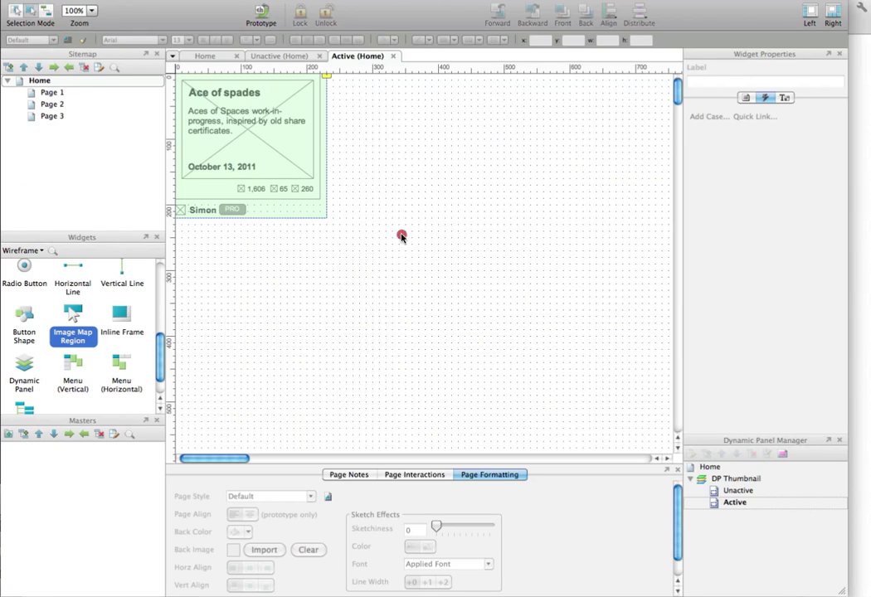
Shift DP Thumbnail aside and add a 200×150 rectangle at 10,10 over the Active thumbnail image
left_click(296, 157)
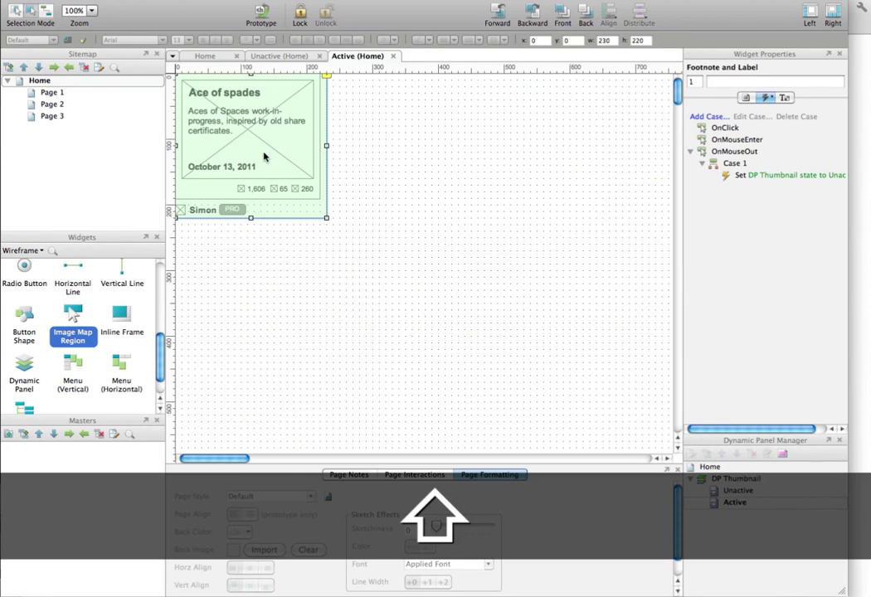
left_click_drag(284, 156, 441, 159)
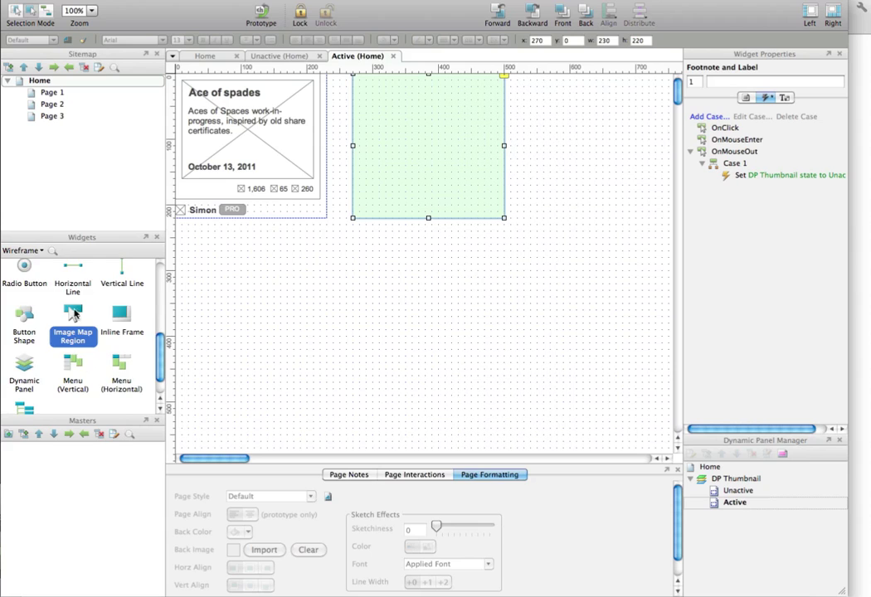
scroll(66, 282, "up", 5)
left_click_drag(40, 330, 300, 296)
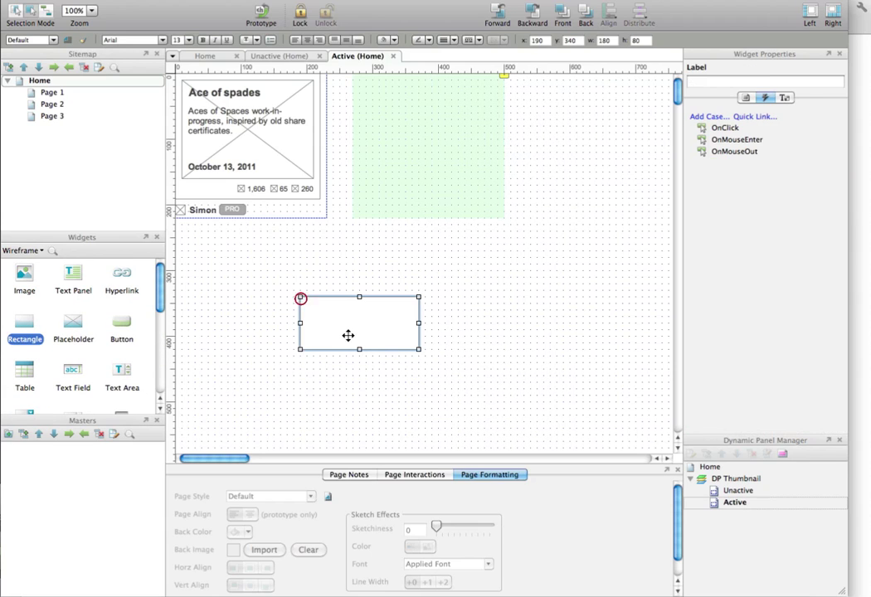
left_click_drag(350, 334, 230, 124)
left_click_drag(300, 132, 313, 178)
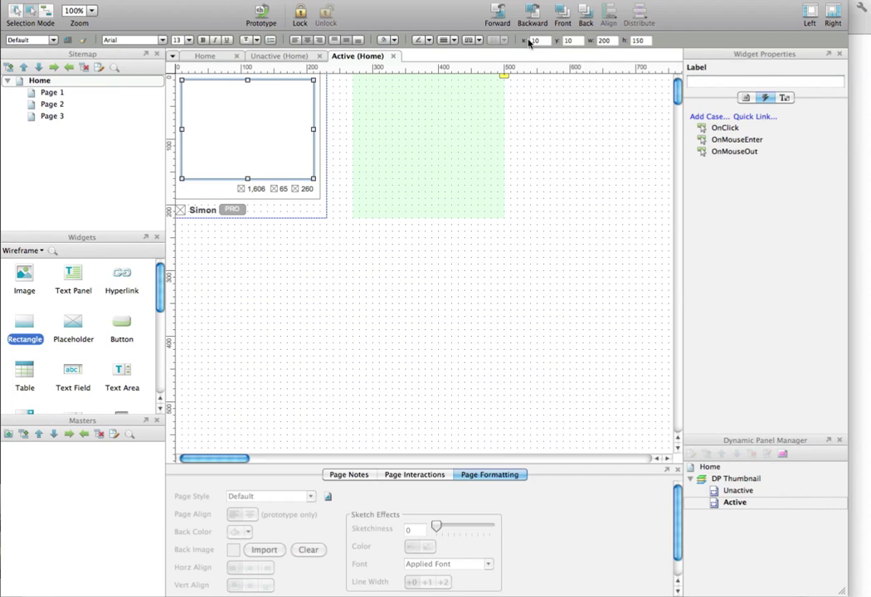
Send the rectangle backward three levels, behind the date, body text and Ace of spades title
left_click(531, 18)
left_click(530, 18)
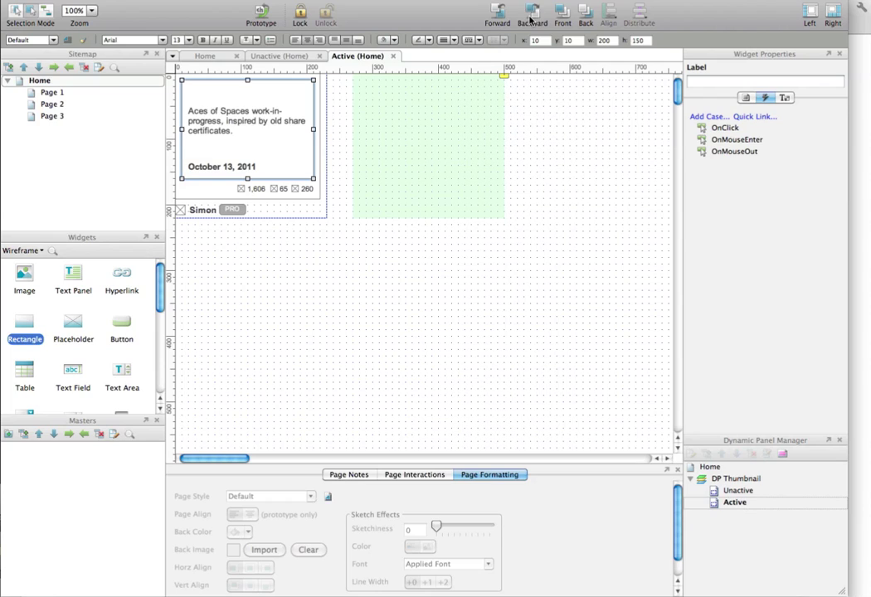
left_click(531, 19)
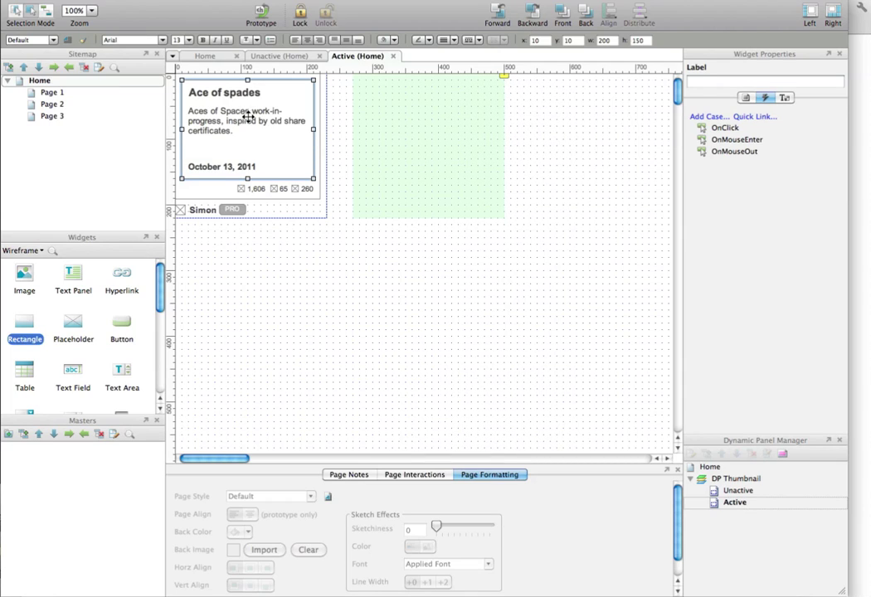
Fill the rectangle with grey #999999 and lower its transparency so the overlay is see-through
left_click(395, 43)
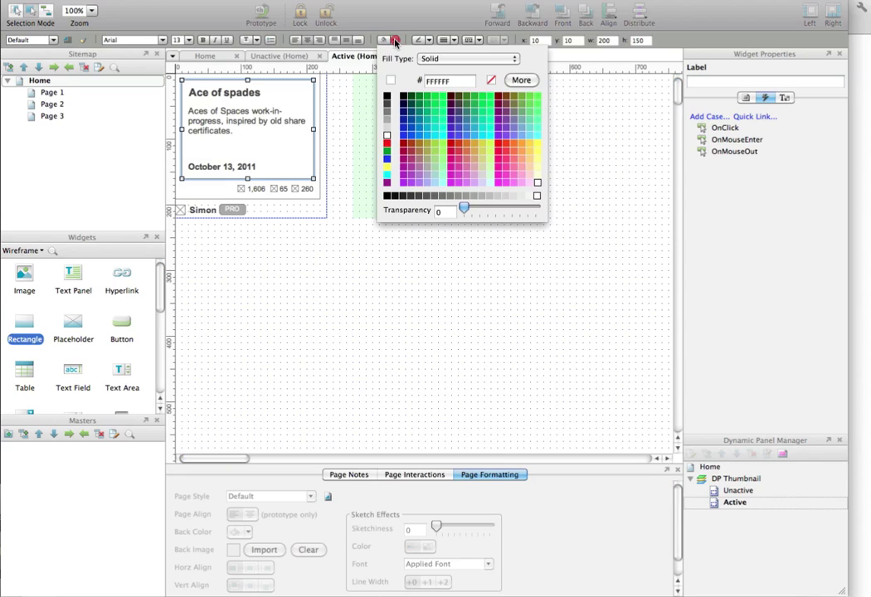
left_click_drag(465, 209, 509, 212)
left_click(389, 123)
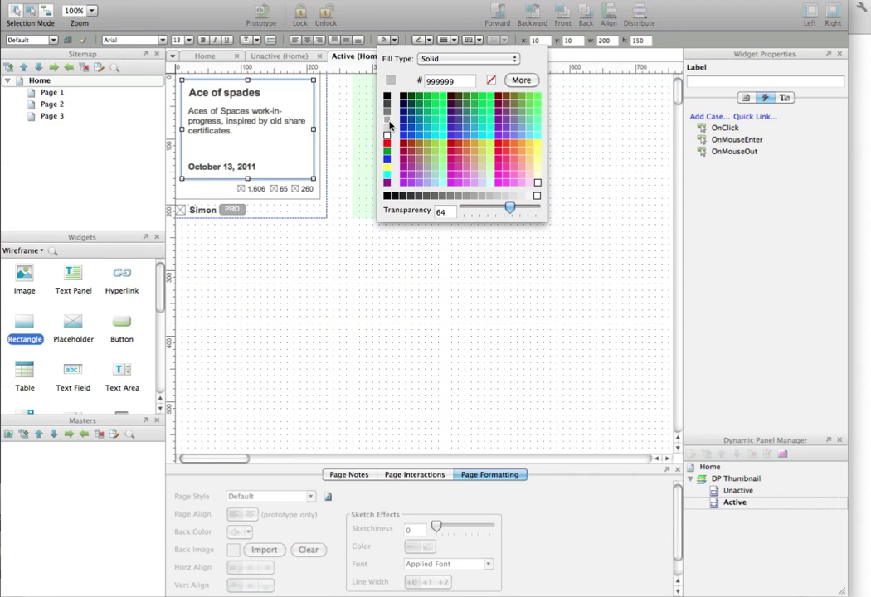
left_click(388, 121)
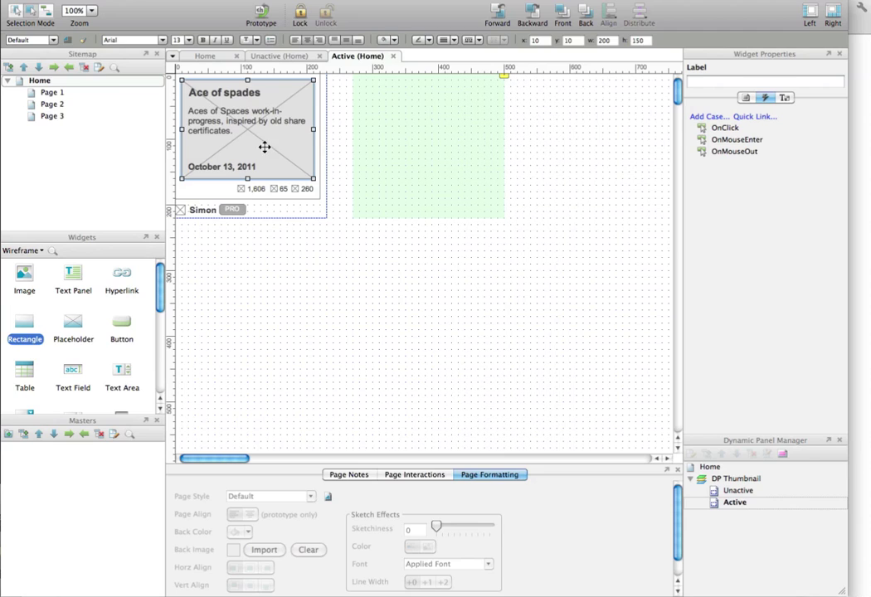
left_click(397, 42)
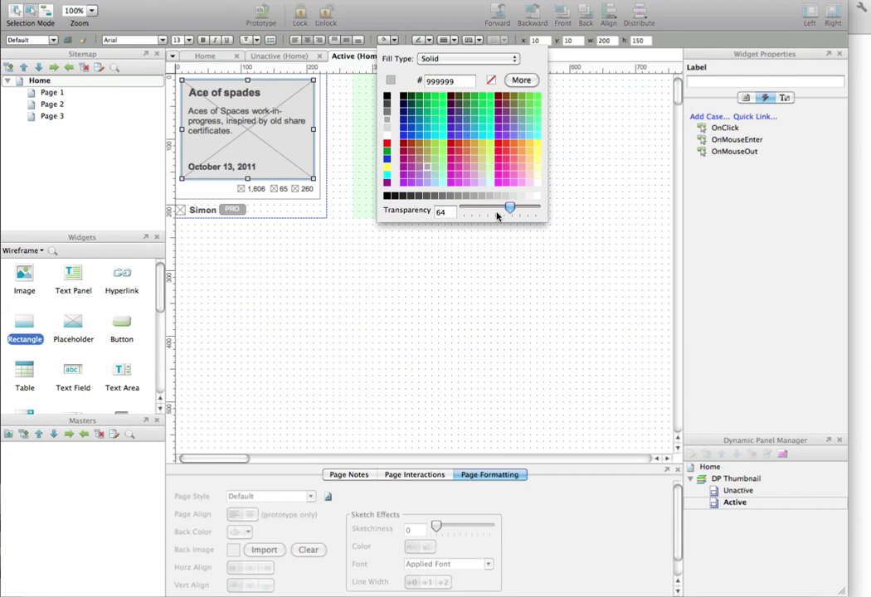
left_click_drag(497, 212, 491, 212)
left_click(462, 292)
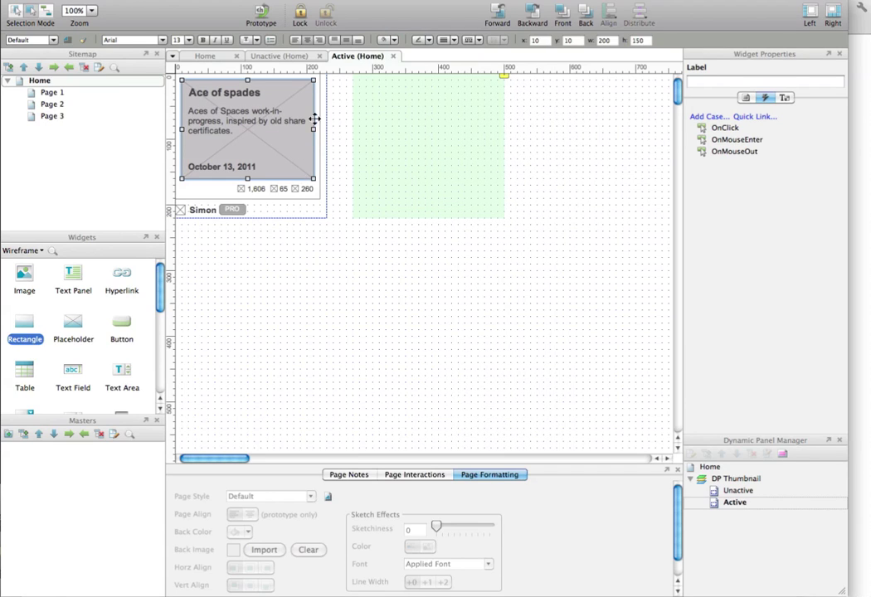
left_click(391, 39)
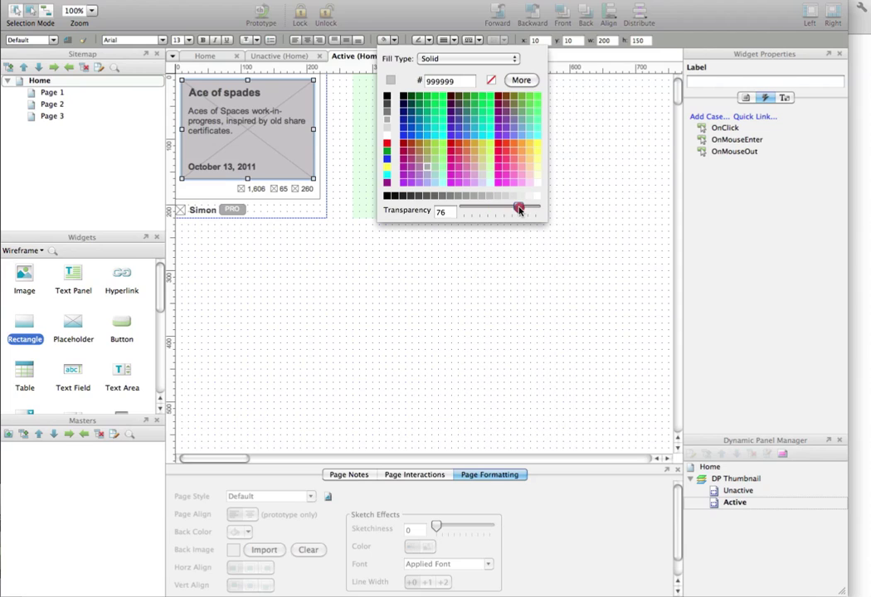
left_click(485, 290)
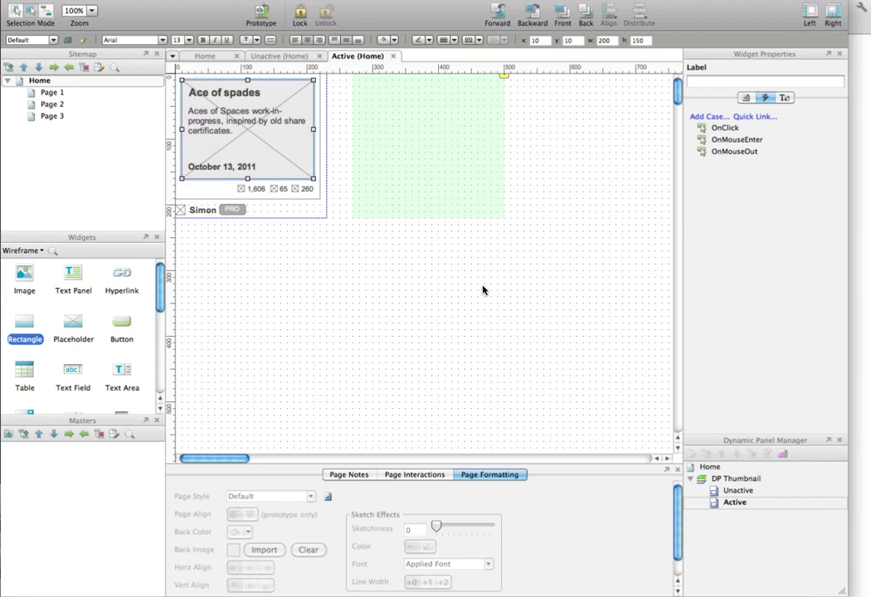
left_click(298, 151)
Move the DP Thumbnail panel back onto the thumbnail at 0,0
left_click(412, 135)
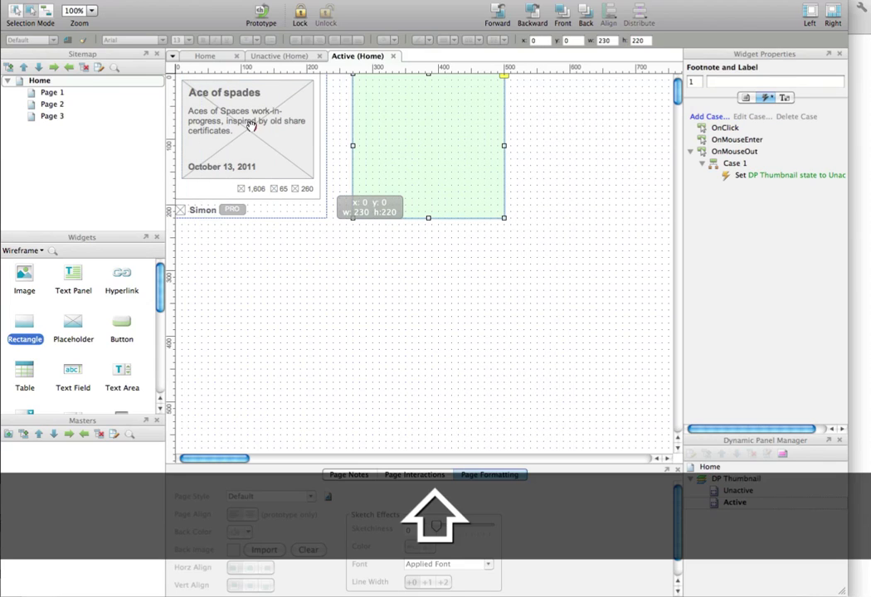
left_click_drag(251, 124, 249, 130)
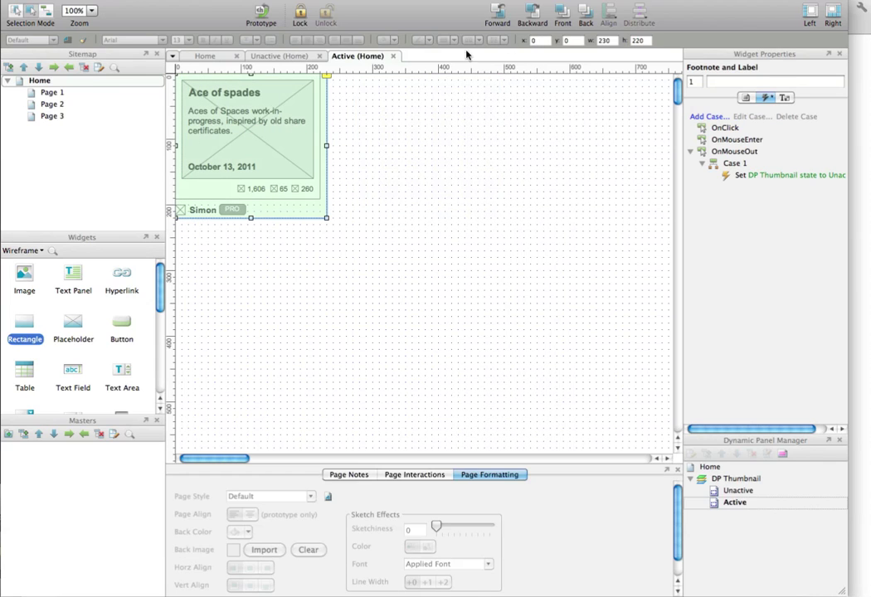
left_click(397, 166)
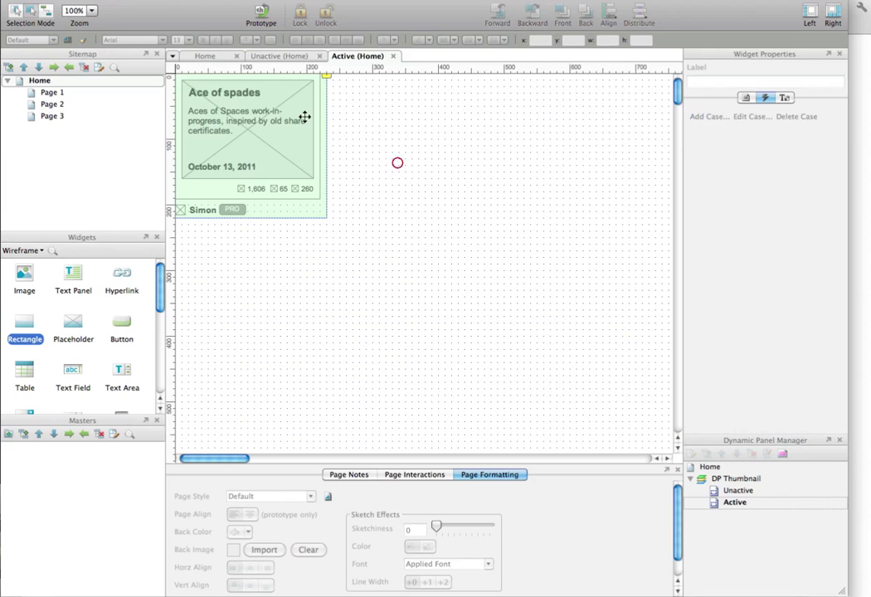
Make the OnMouseEnter action fade in the Active state over 800 ms
left_click(257, 56)
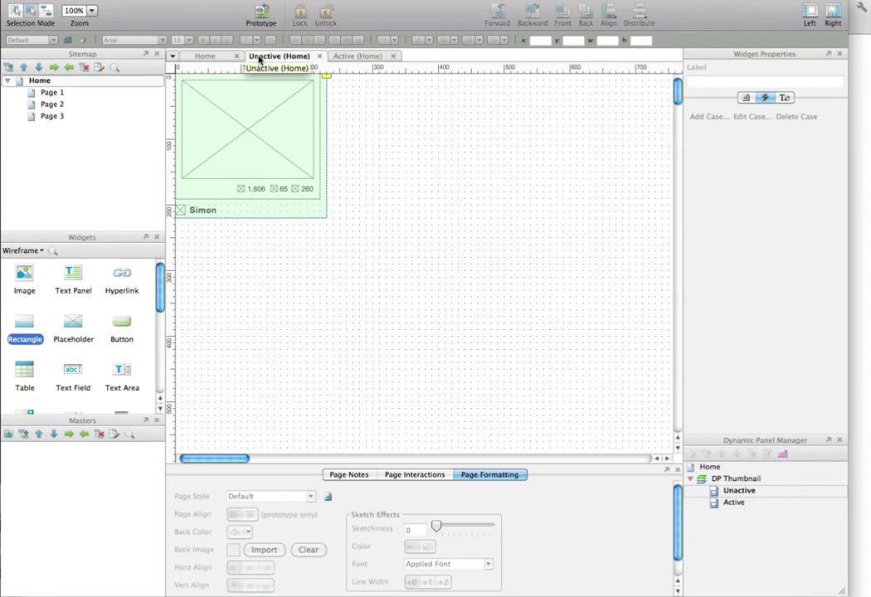
left_click(307, 162)
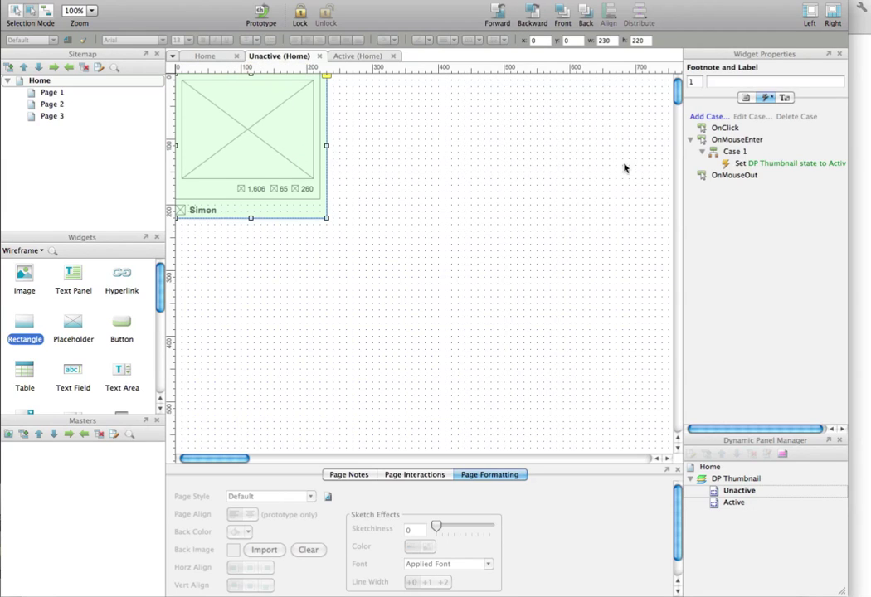
double_click(730, 165)
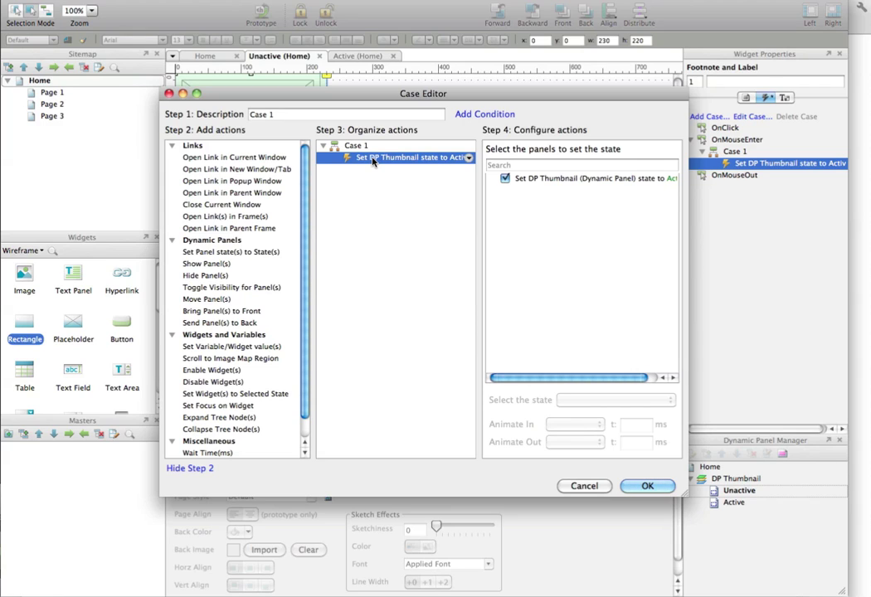
left_click(569, 178)
left_click(589, 424)
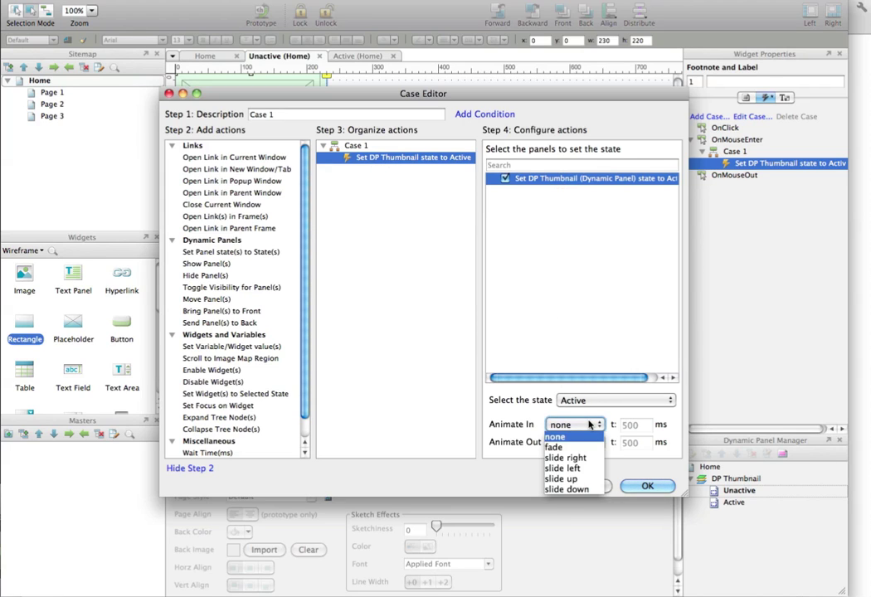
left_click(553, 446)
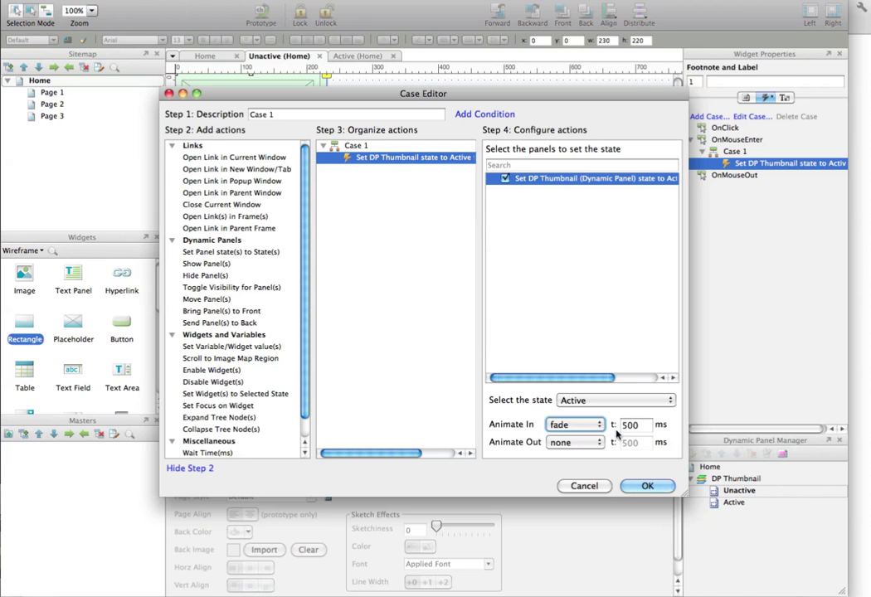
left_click(625, 426)
key("shift+Right")
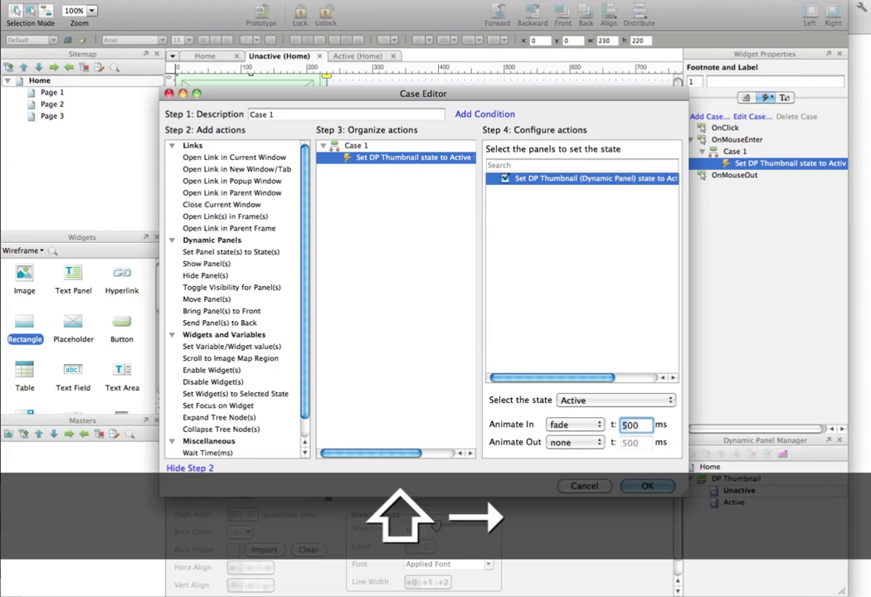
type("8")
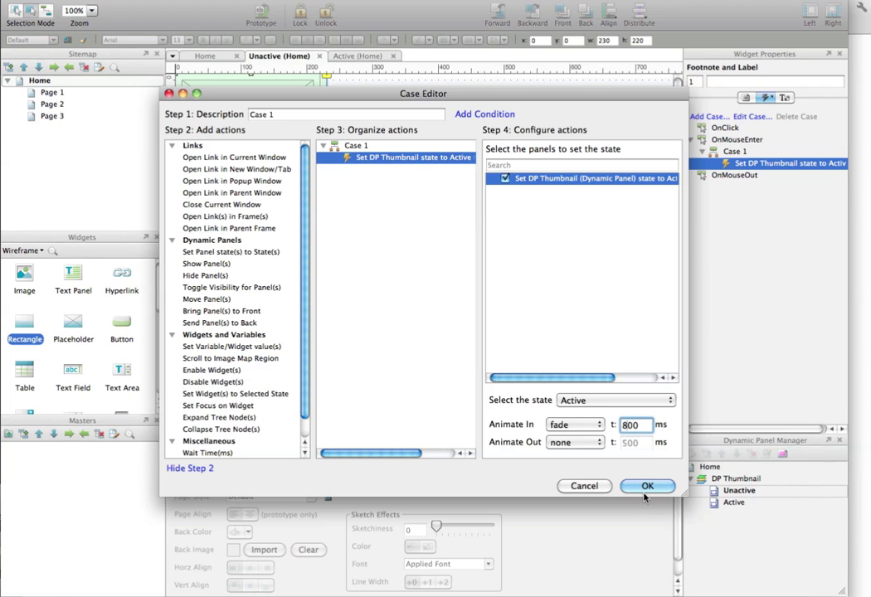
left_click(647, 487)
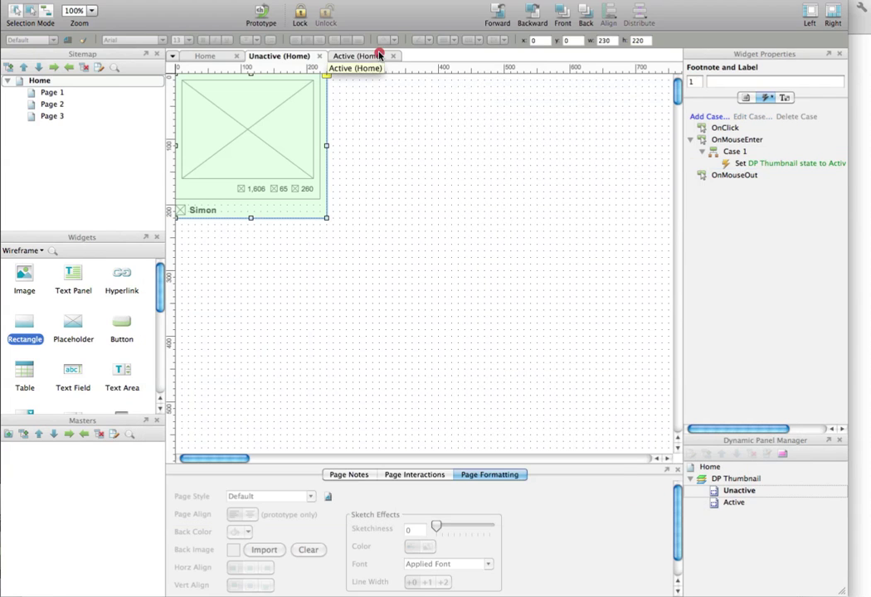
Make the Active state's OnMouseOut action fade out to Unactive over 800 ms
left_click(378, 55)
double_click(833, 175)
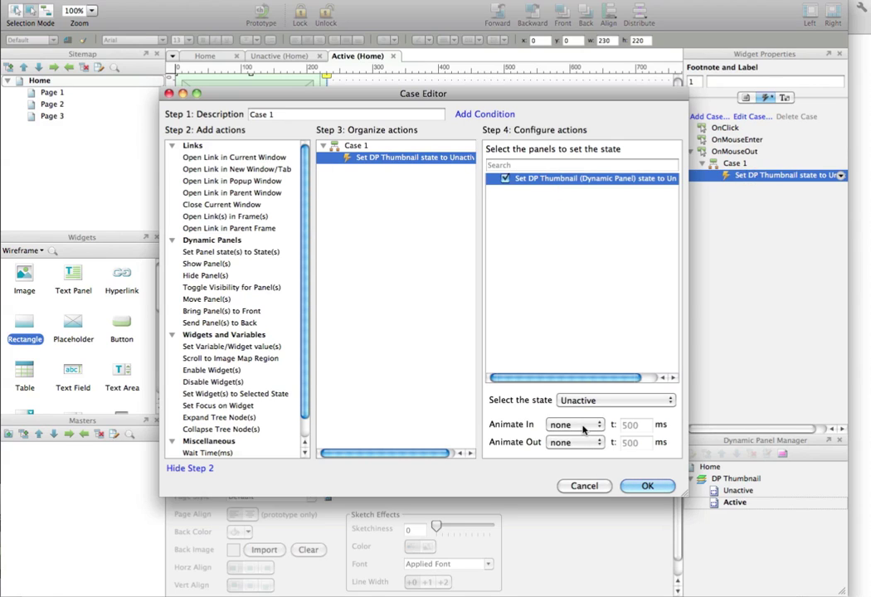
left_click(574, 442)
key("Escape")
key("Down")
key("Tab")
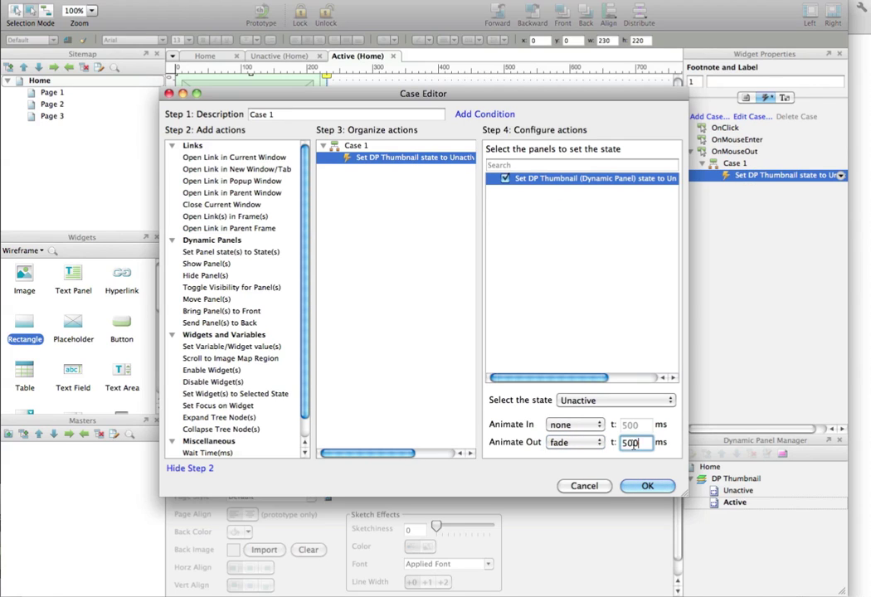
key("shift+Left")
type("8")
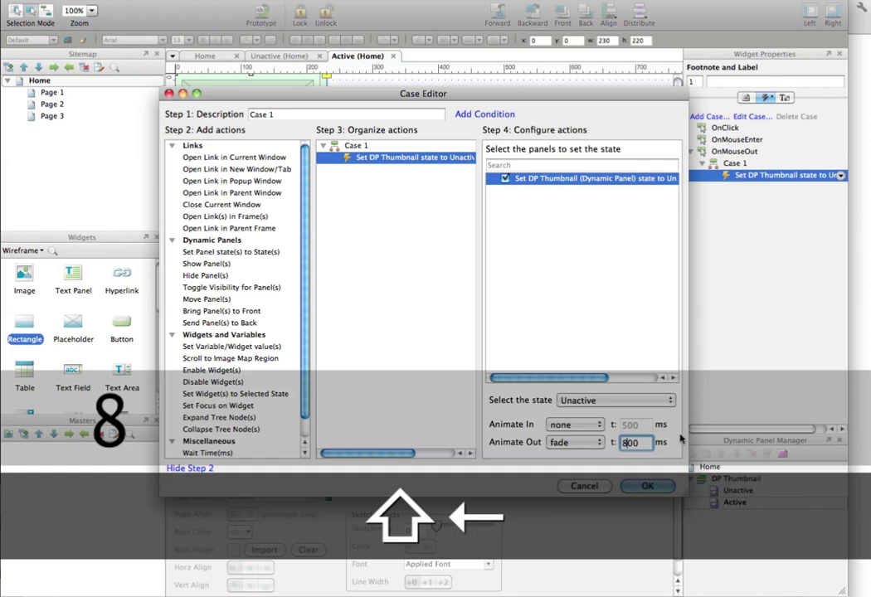
left_click(647, 485)
left_click(441, 194)
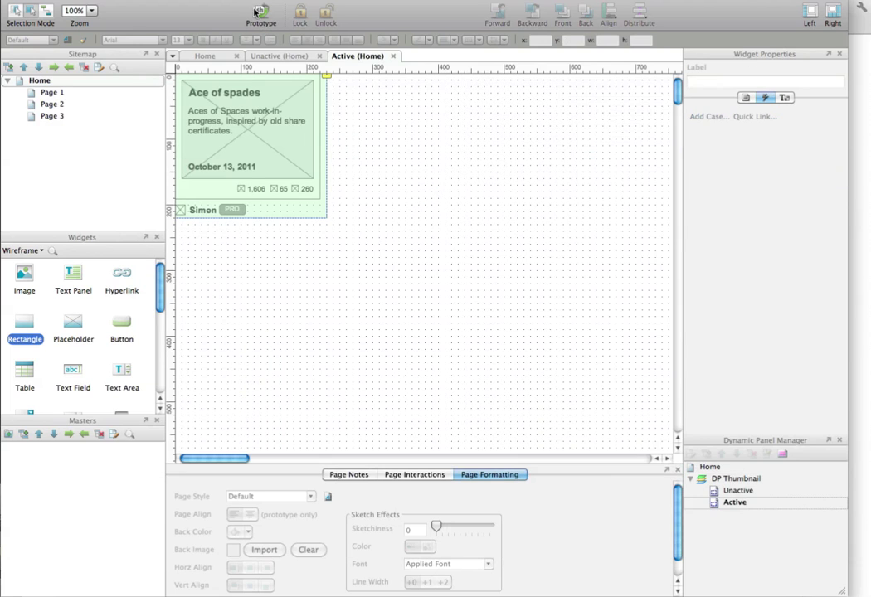
Generate the prototype, hover the thumbnail in Chrome to see the Ace of spades overlay fade, then return to Axure
left_click(261, 17)
key("Return")
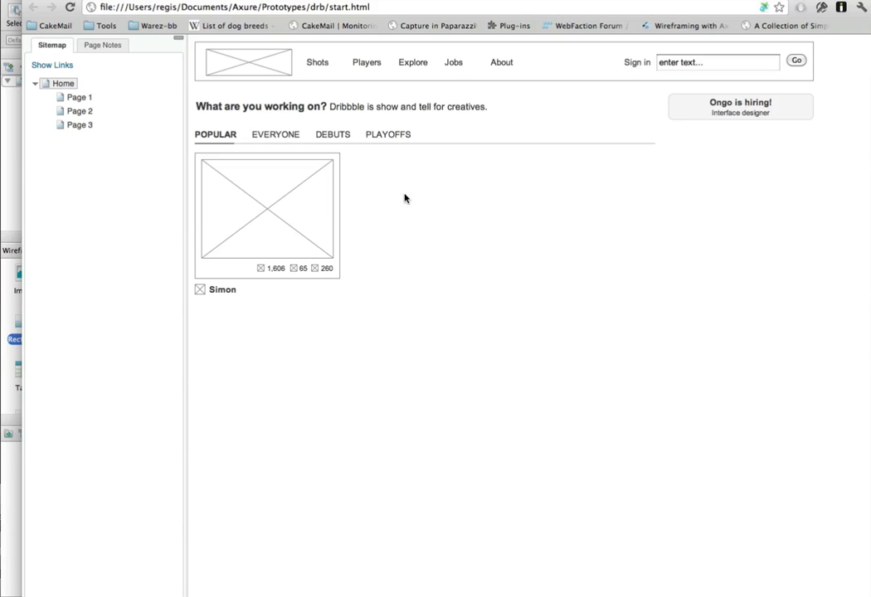
mouse_move(330, 200)
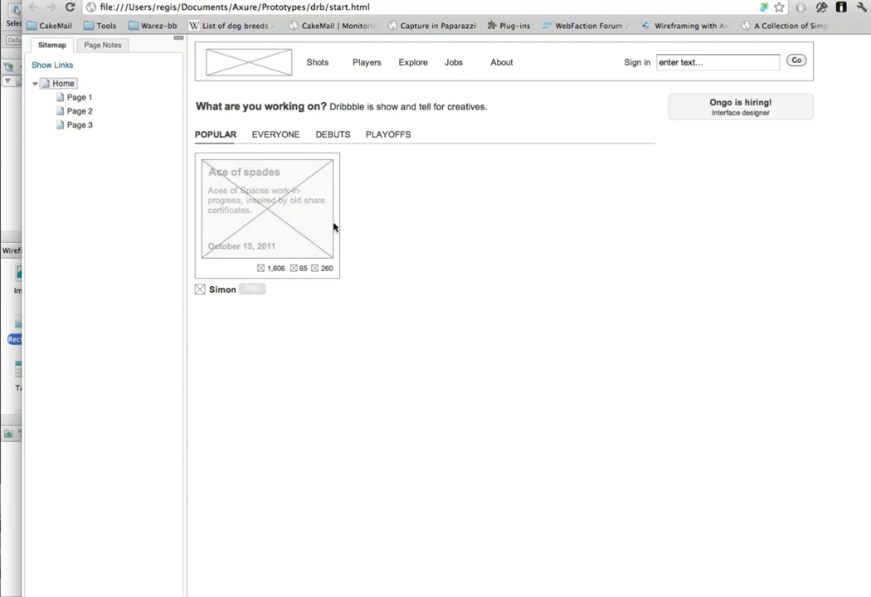
left_click(19, 171)
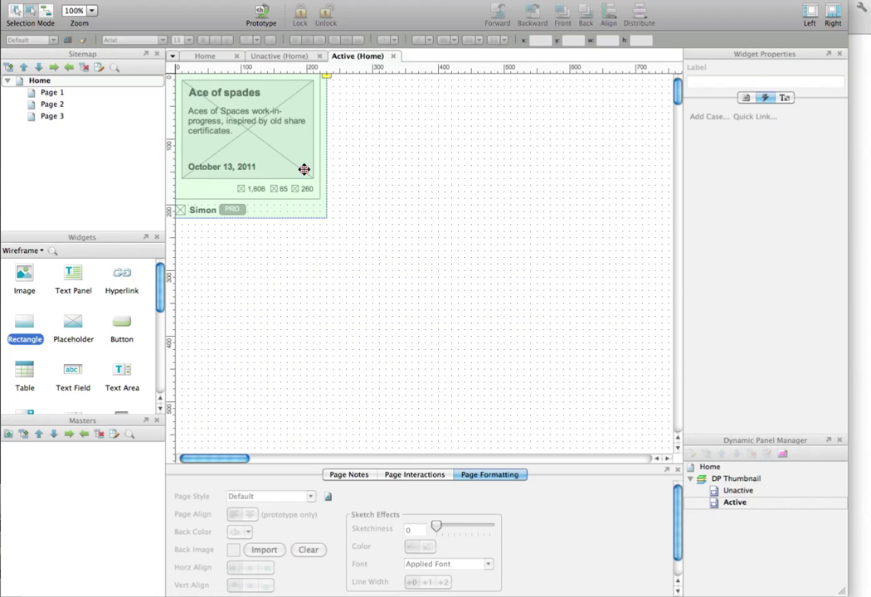
Change the thumbnail's OnMouseOut fade-out duration from 800 ms to 300 ms
left_click(304, 169)
double_click(762, 175)
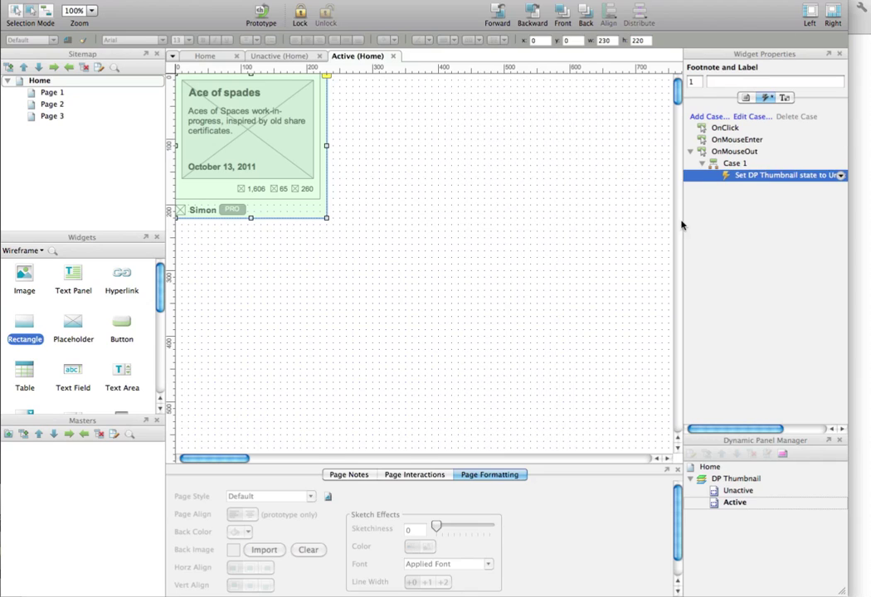
left_click(637, 439)
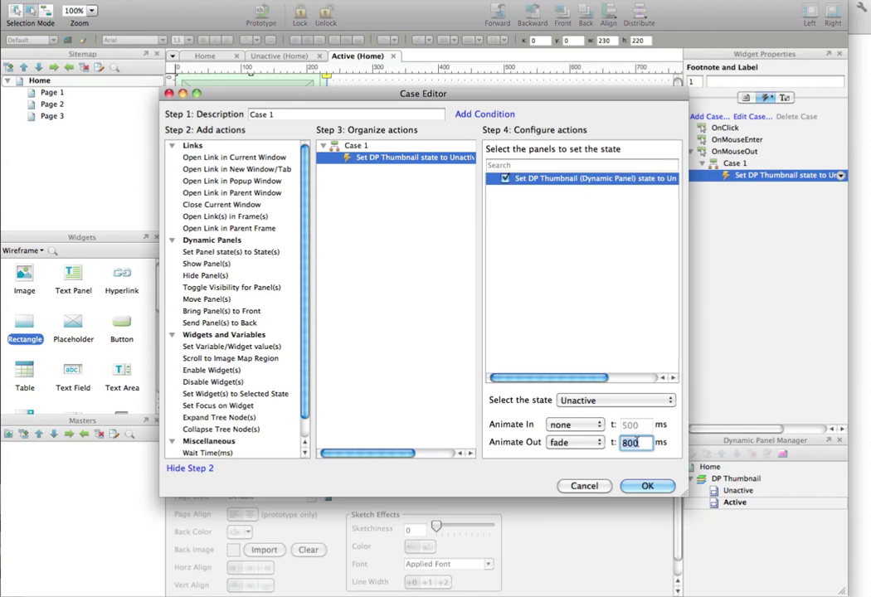
key("Left")
key("shift+Right")
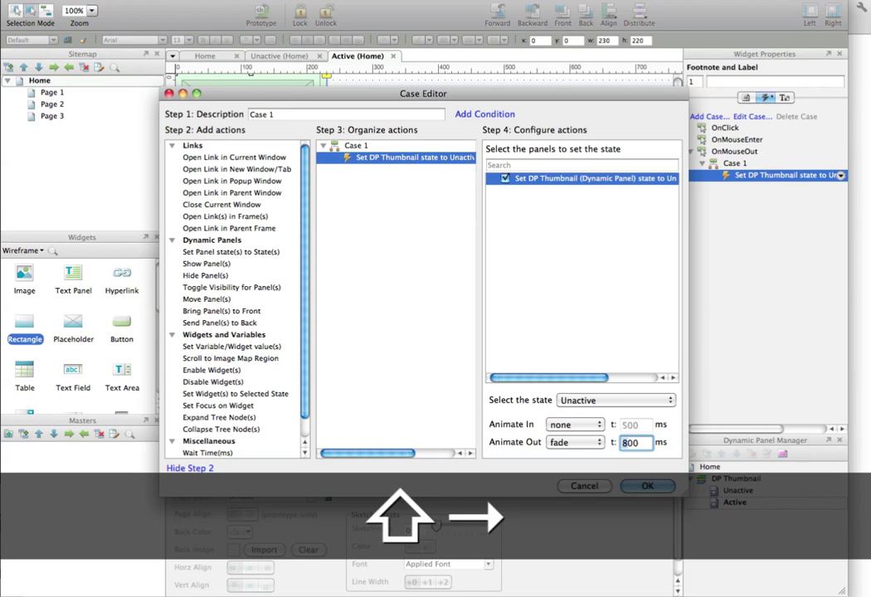
type("3")
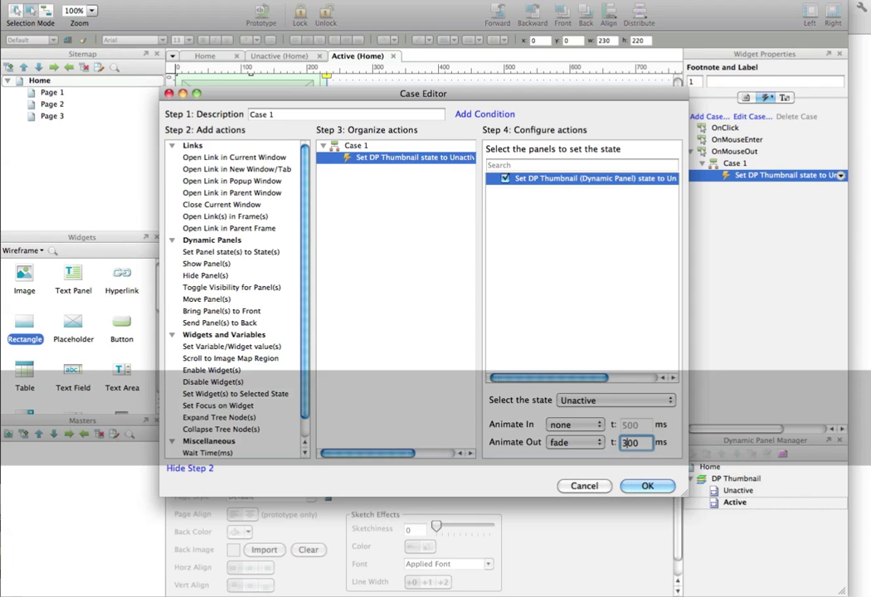
left_click(651, 486)
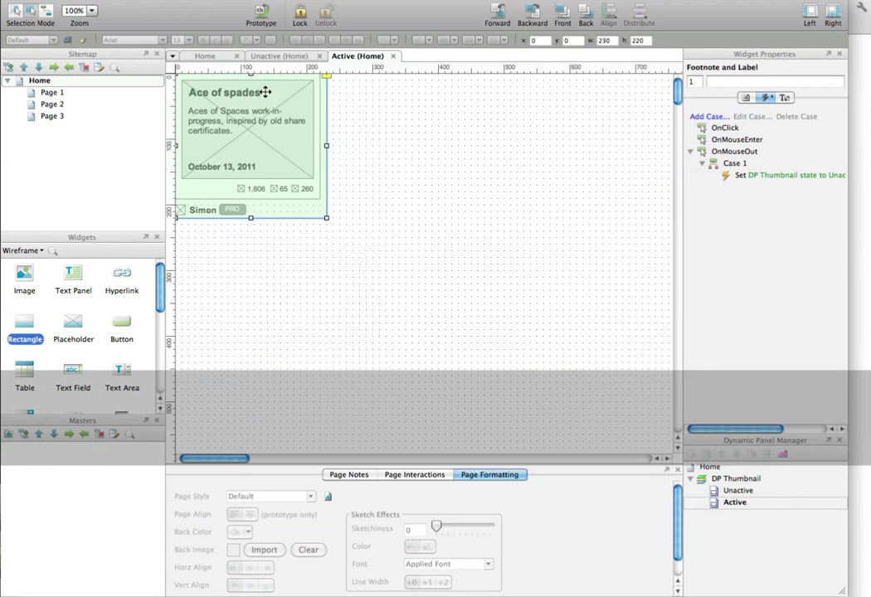
On the Unactive state, change the OnMouseEnter fade-in duration from 800 ms to 300 ms
left_click(280, 55)
left_click(275, 143)
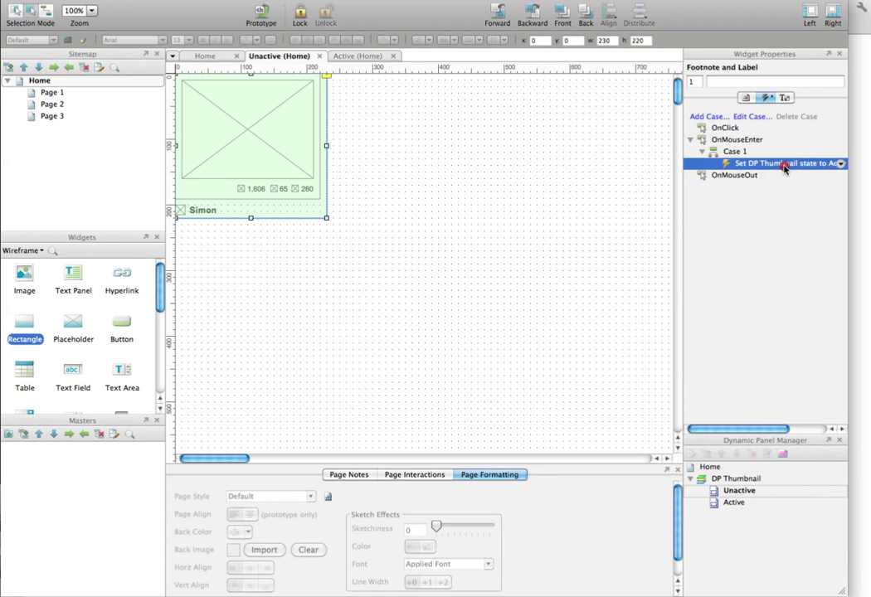
double_click(775, 164)
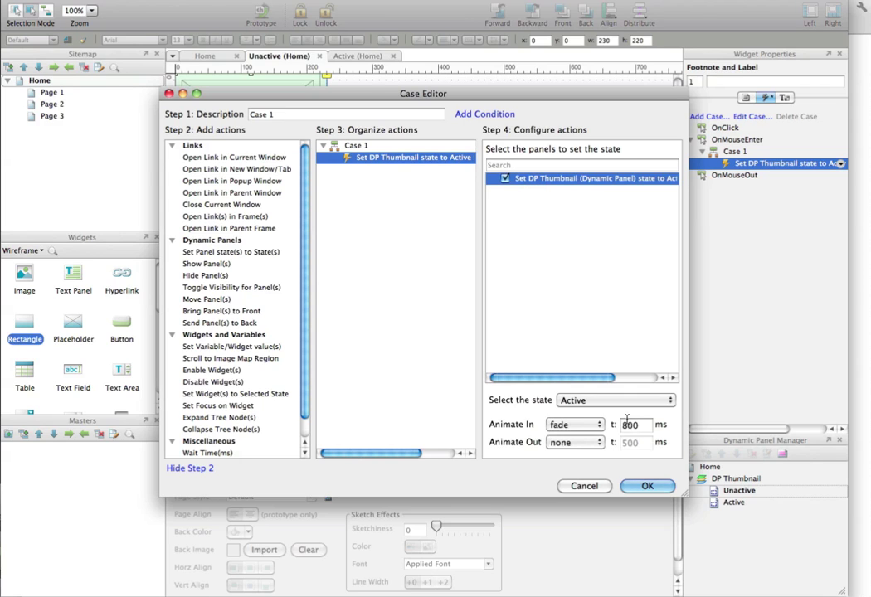
key("super+Left")
key("shift+Right")
key("shift+Right")
key("shift+Right")
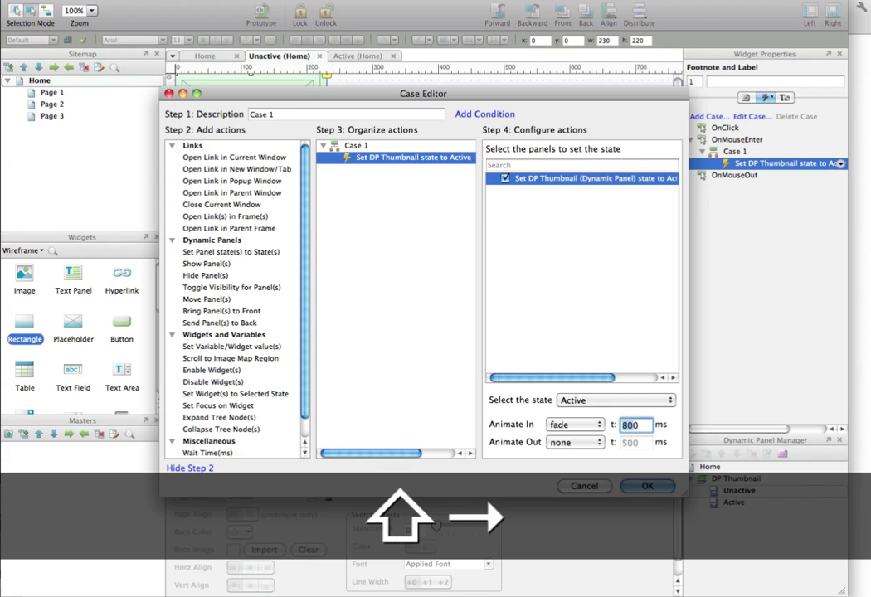
key("shift+Left")
key("shift+Left")
type("3")
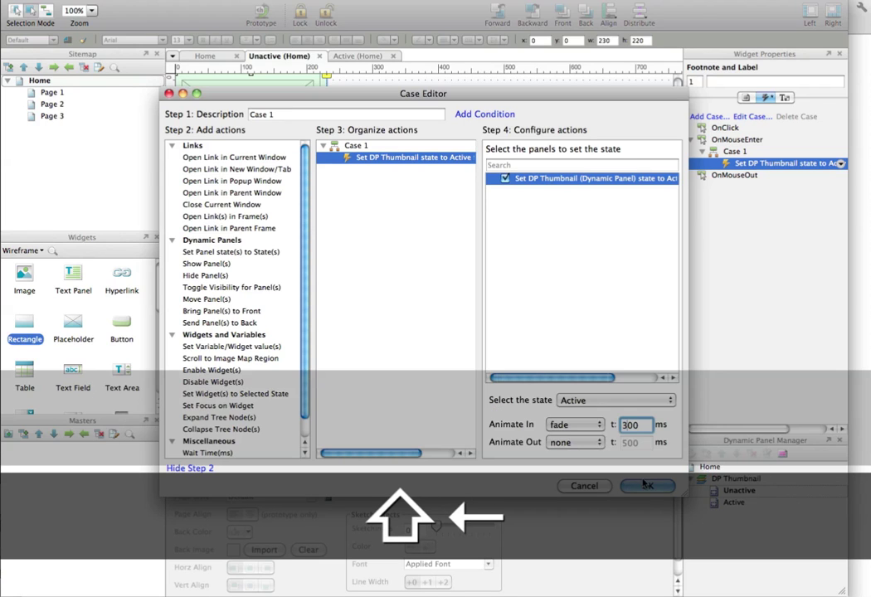
key("Return")
key("Return")
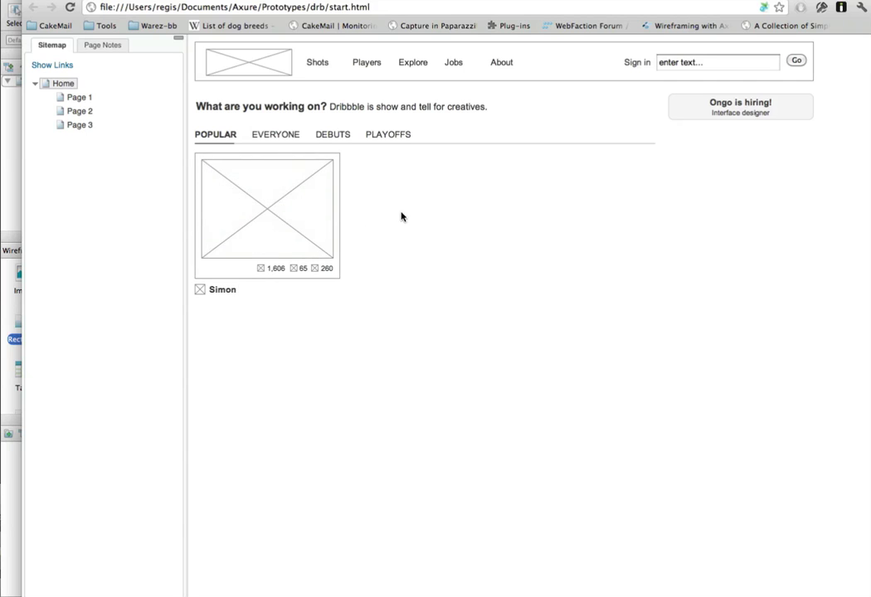
Hover the thumbnail in Chrome to check the quicker 300 ms fade of the Ace of spades overlay
mouse_move(305, 220)
Set DP Thumbnail's mouse-enter state change to no fade-in and a 300 ms fade-out, then regenerate the prototype
key("super+shift+Tab")
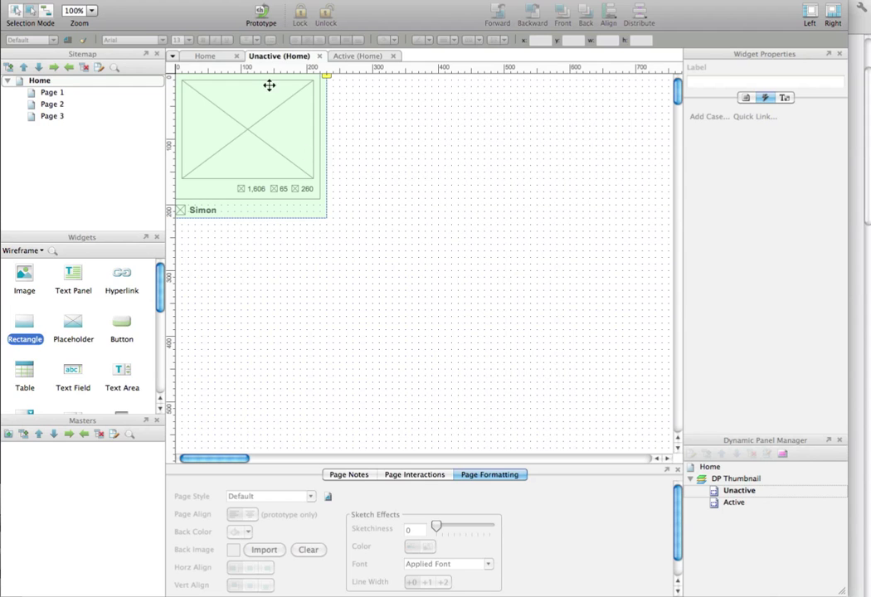
left_click(303, 128)
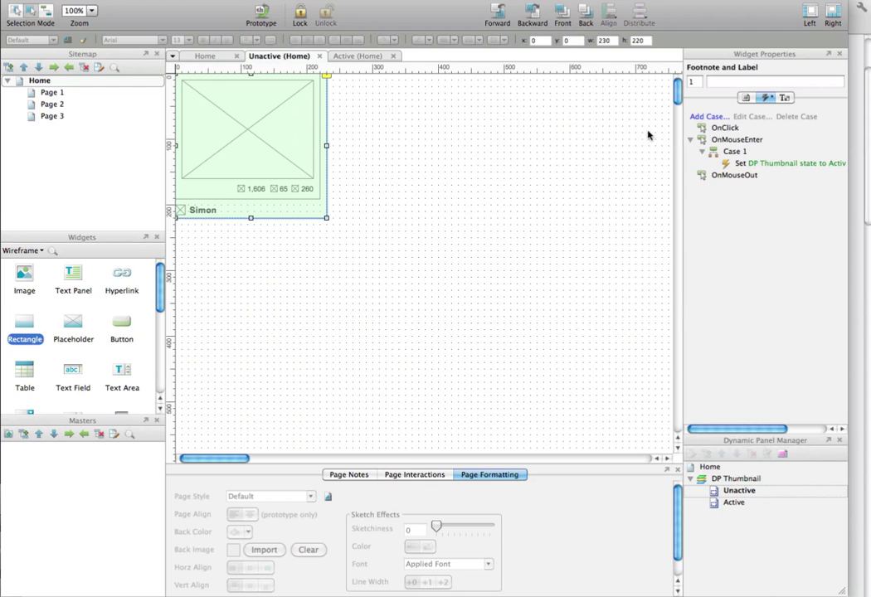
double_click(726, 163)
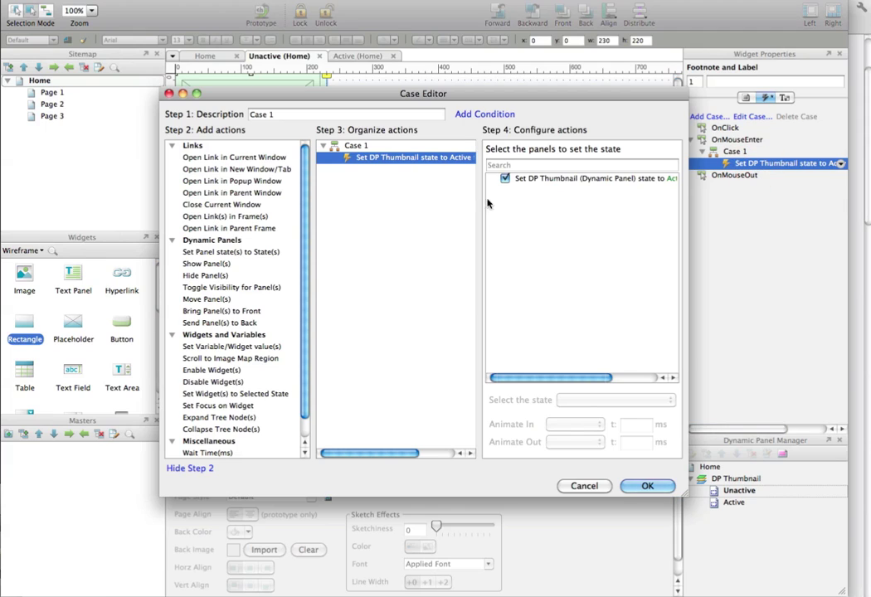
left_click(539, 181)
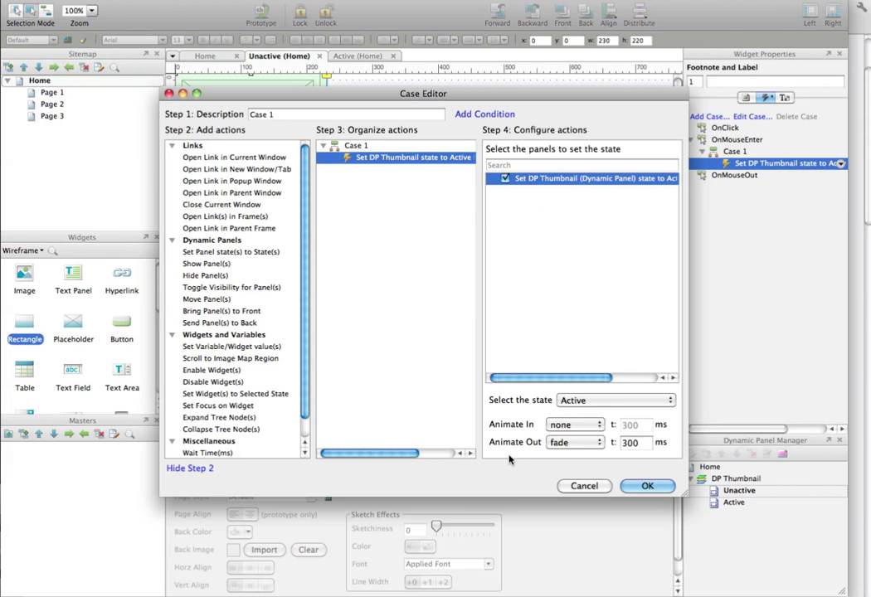
left_click(559, 447)
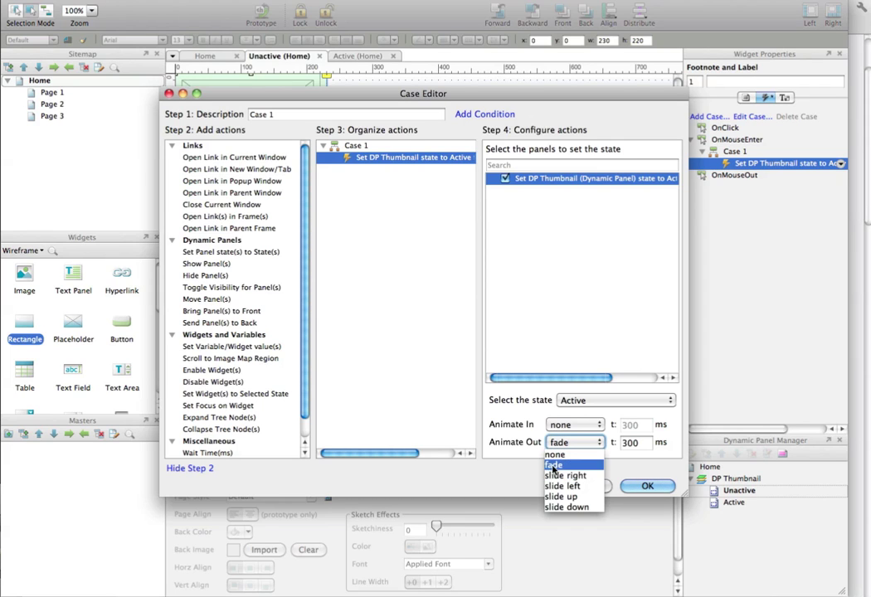
left_click(552, 466)
double_click(632, 443)
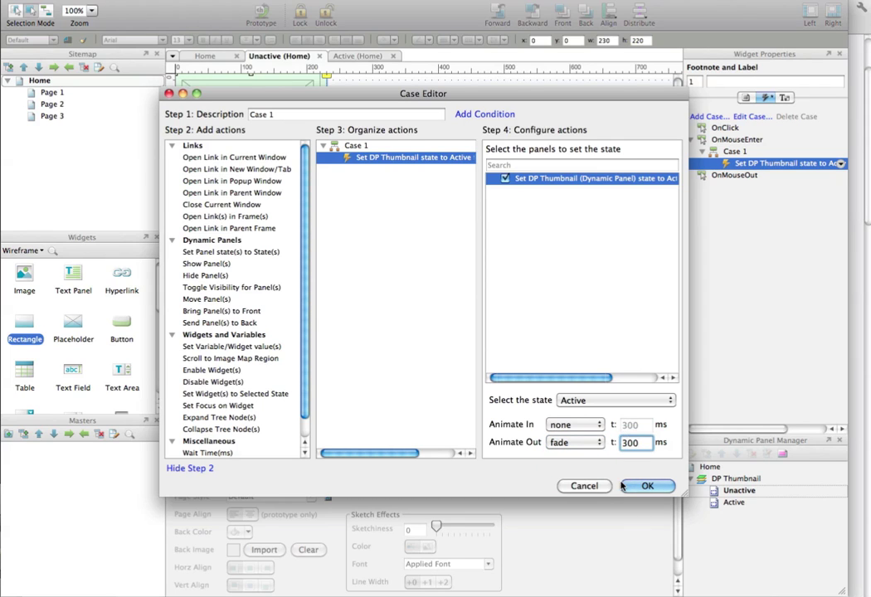
left_click(646, 485)
left_click(270, 23)
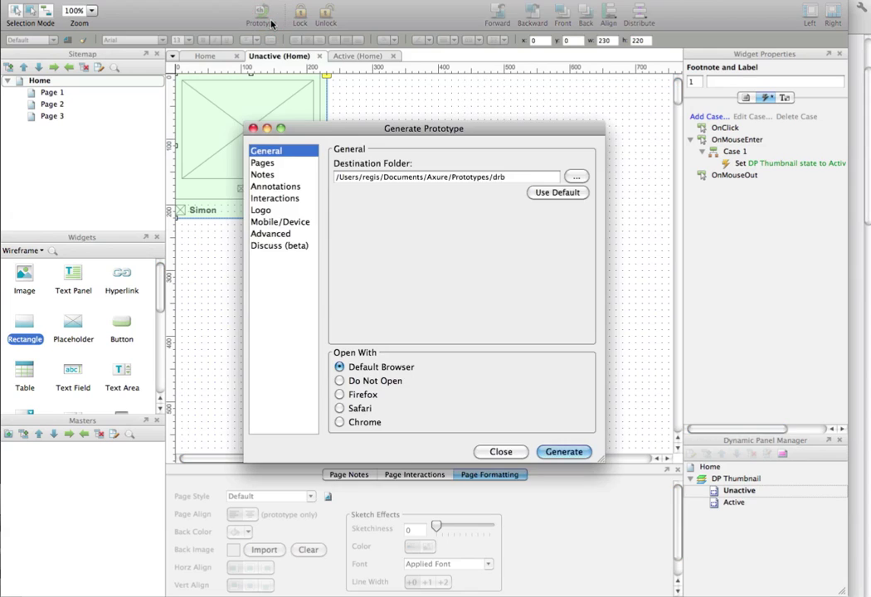
key("Return")
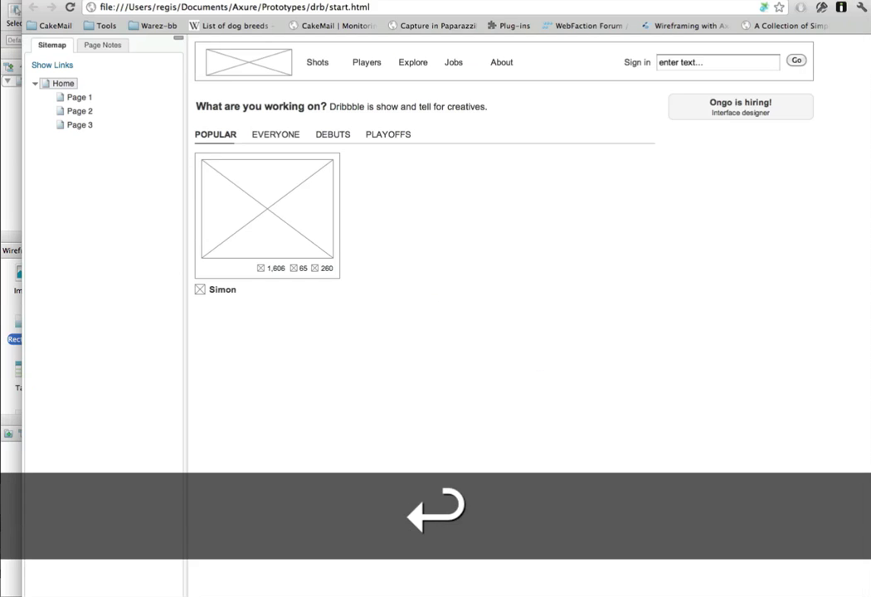